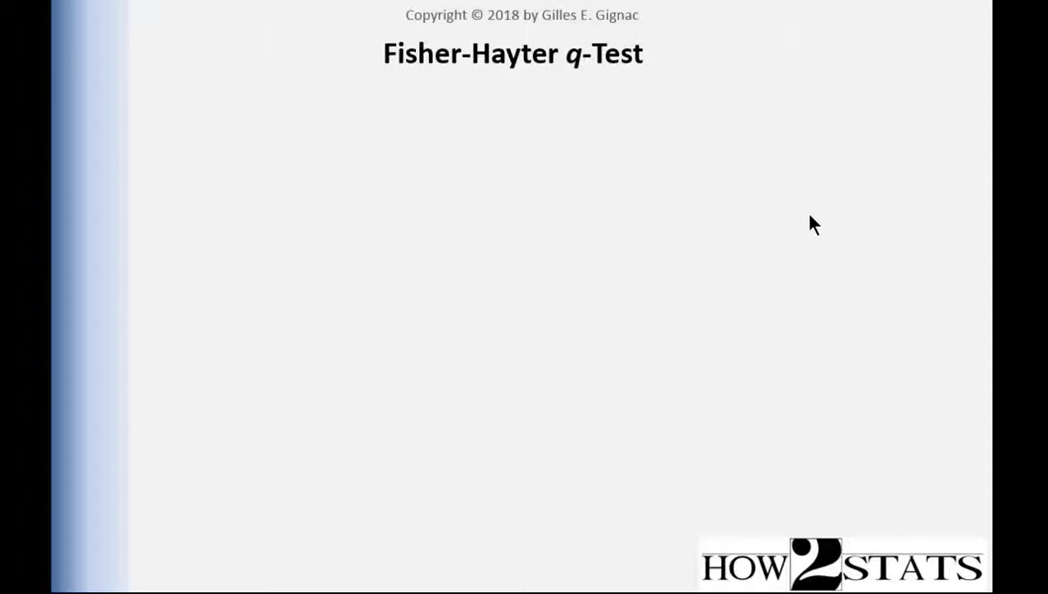
Advance the slide to show the bullet calling Fisher-Hayter an attractive, two-step multiple comparison procedure
click(809, 223)
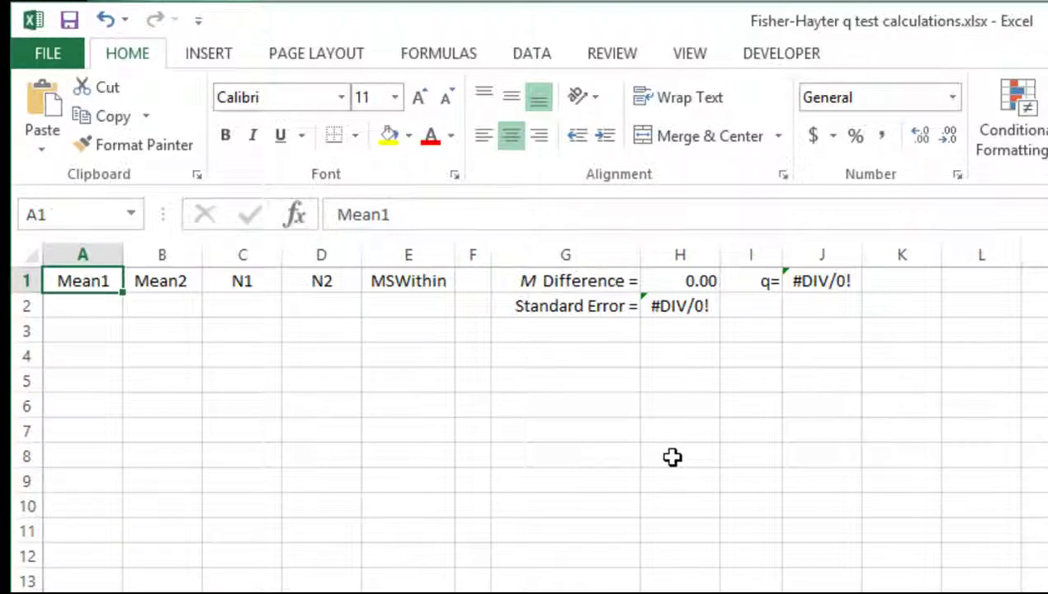
click(697, 305)
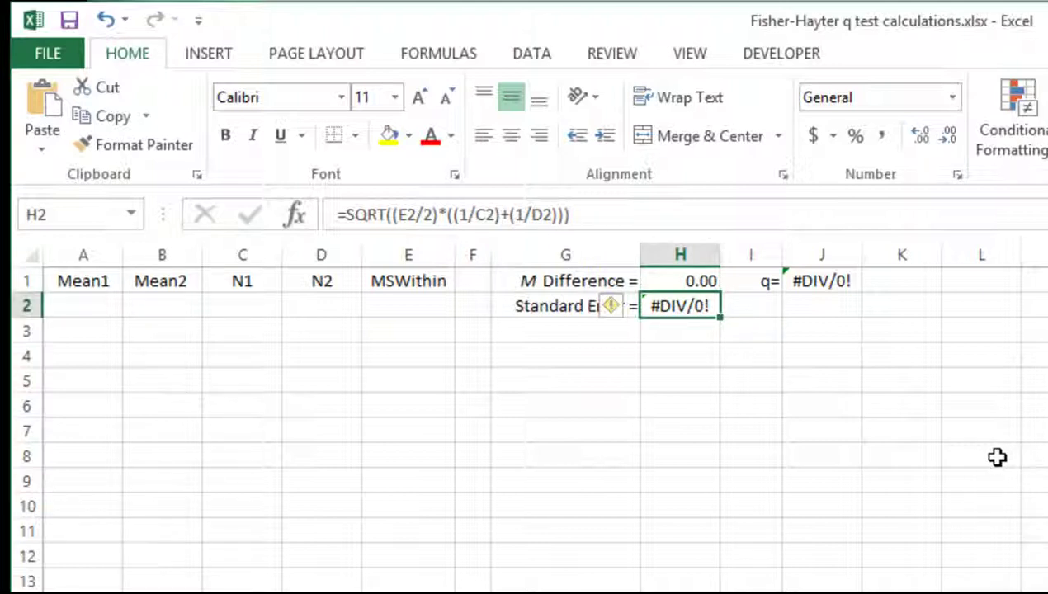
key(Left)
key(Left)
key(Left)
key(Left)
key(Left)
key(Left)
key(Left)
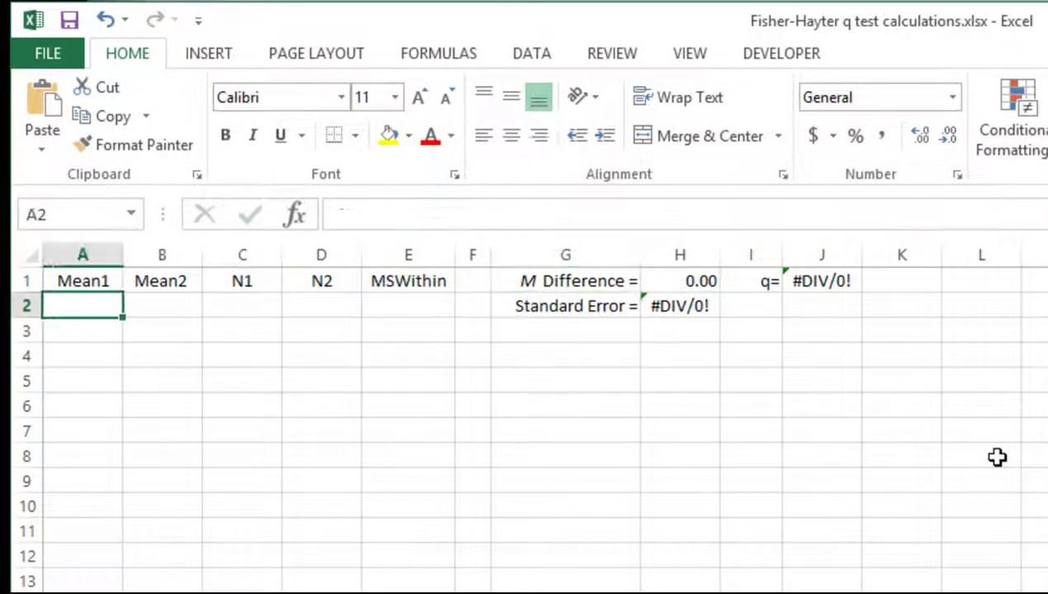
key(Right)
key(Right)
key(Right)
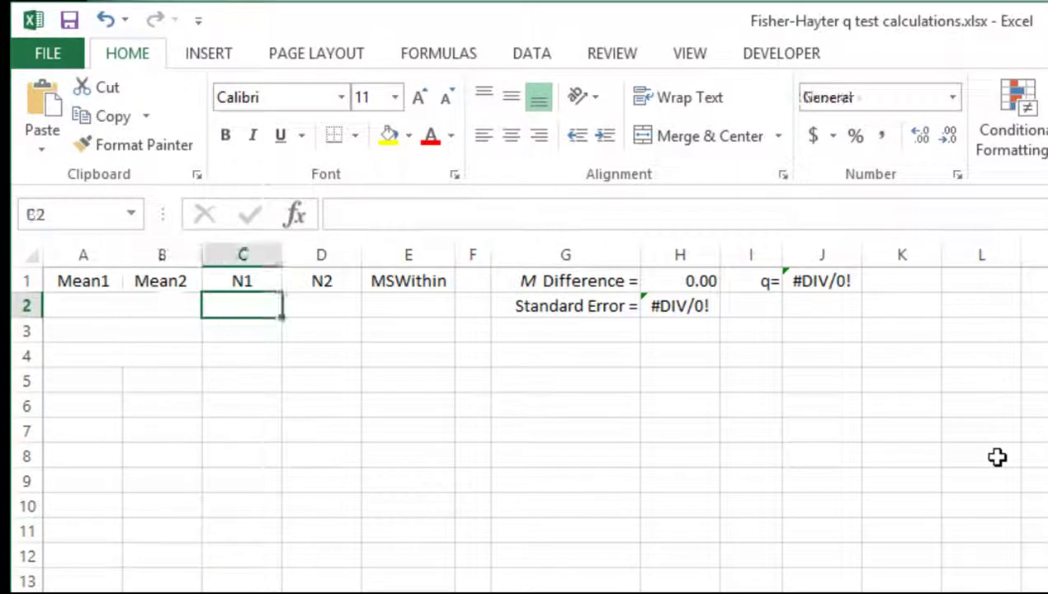
key(Right)
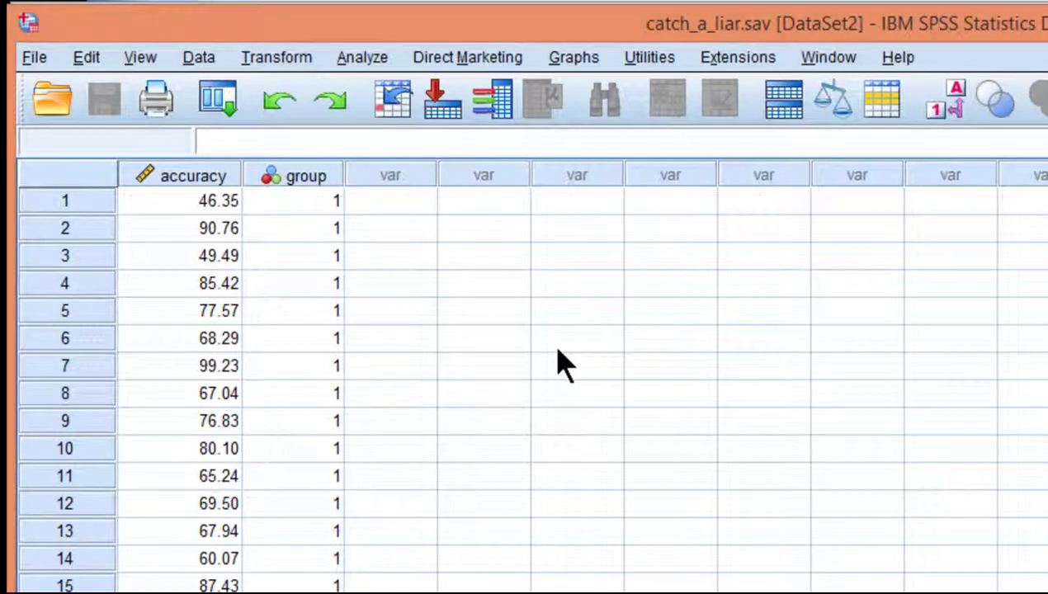
Select the accuracy and group columns and switch to Variable View
click(219, 182)
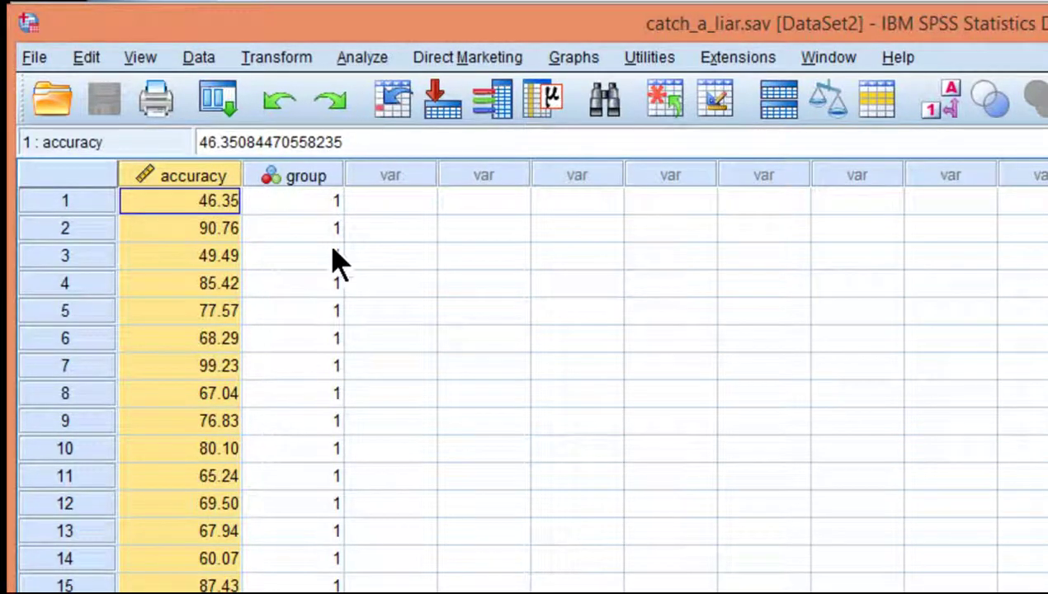
click(333, 182)
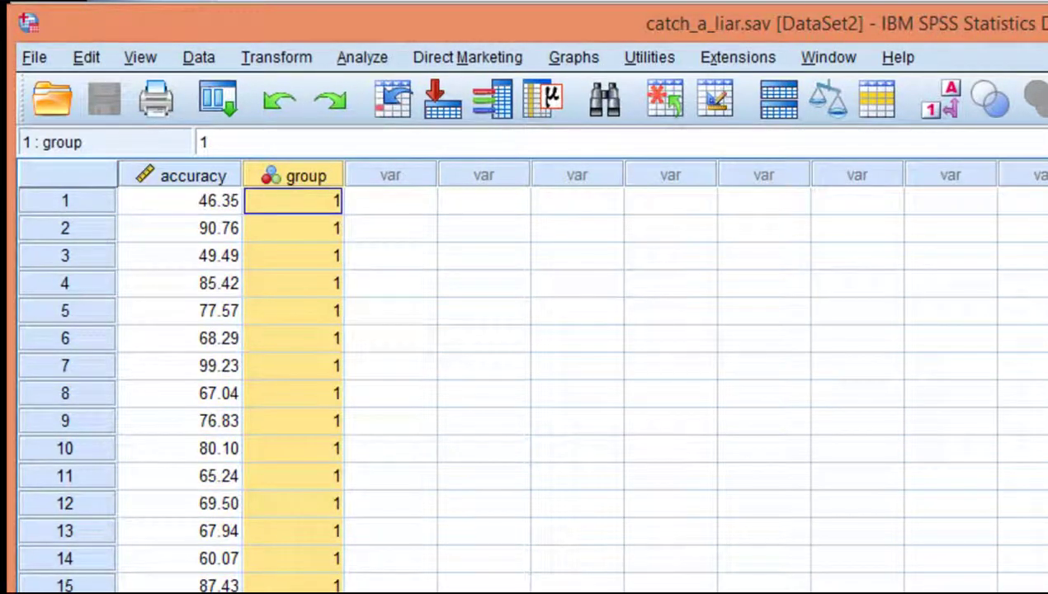
double_click(306, 176)
click(678, 202)
Check group's value labels (federal agents, federal judges, police officers, clinical psychologists) without changing them
click(743, 210)
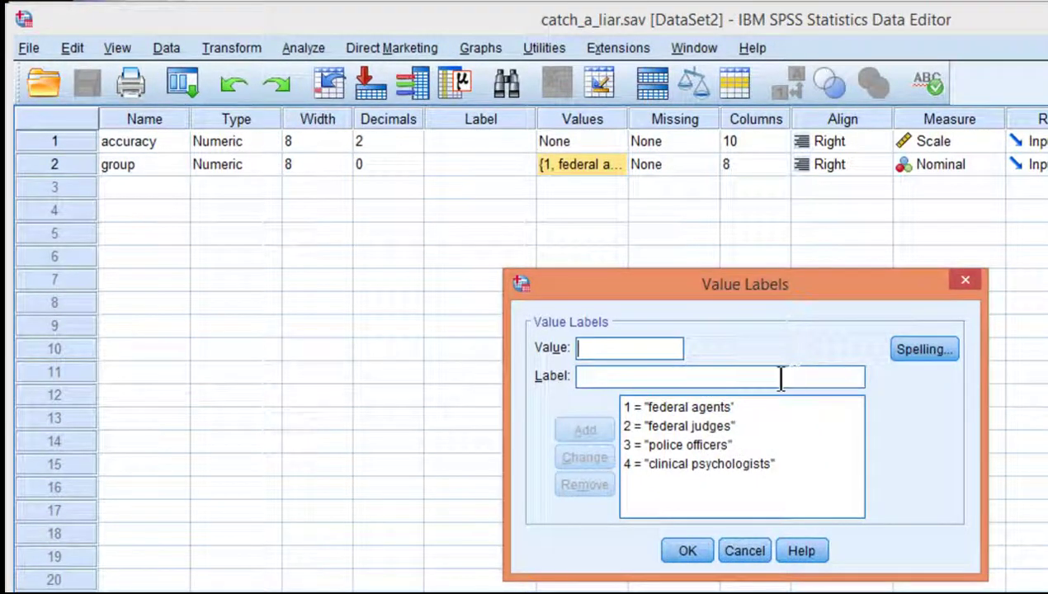
click(724, 408)
click(727, 427)
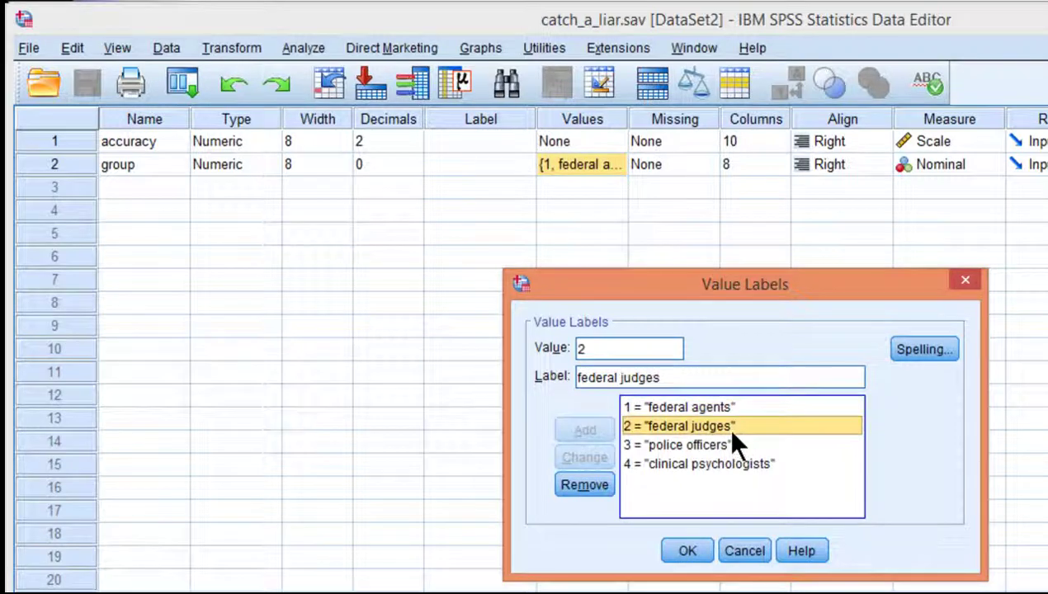
click(724, 444)
click(723, 463)
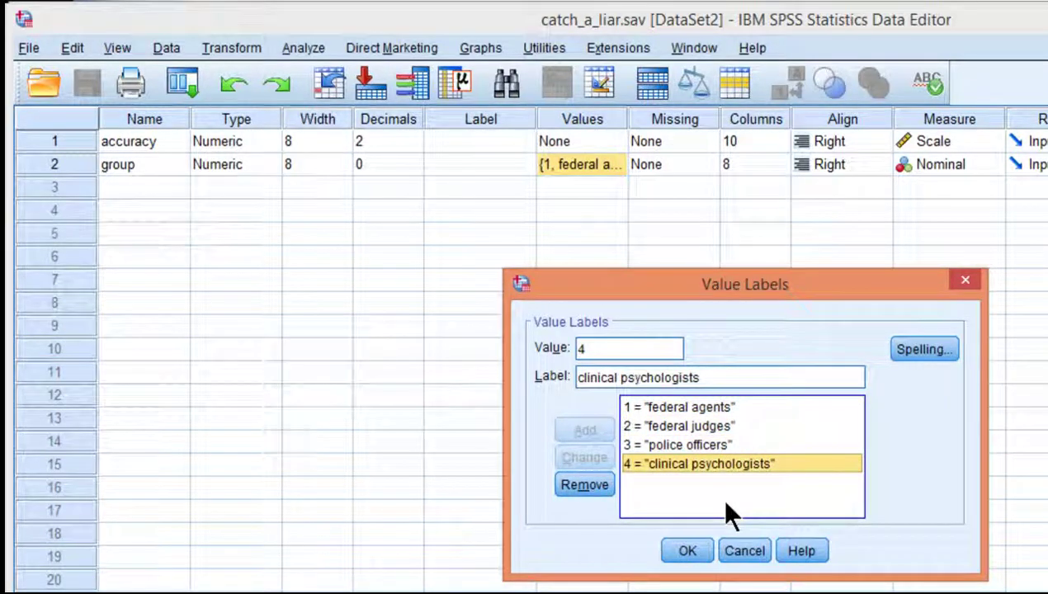
click(964, 280)
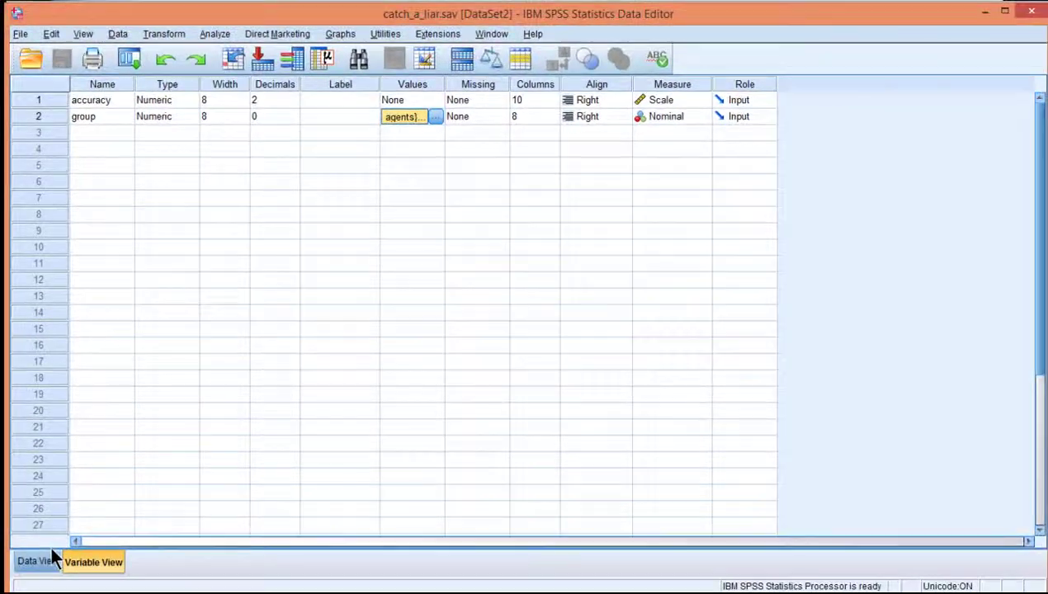
Set up a One-Way ANOVA with accuracy as the dependent variable and group as the factor
click(51, 559)
click(214, 33)
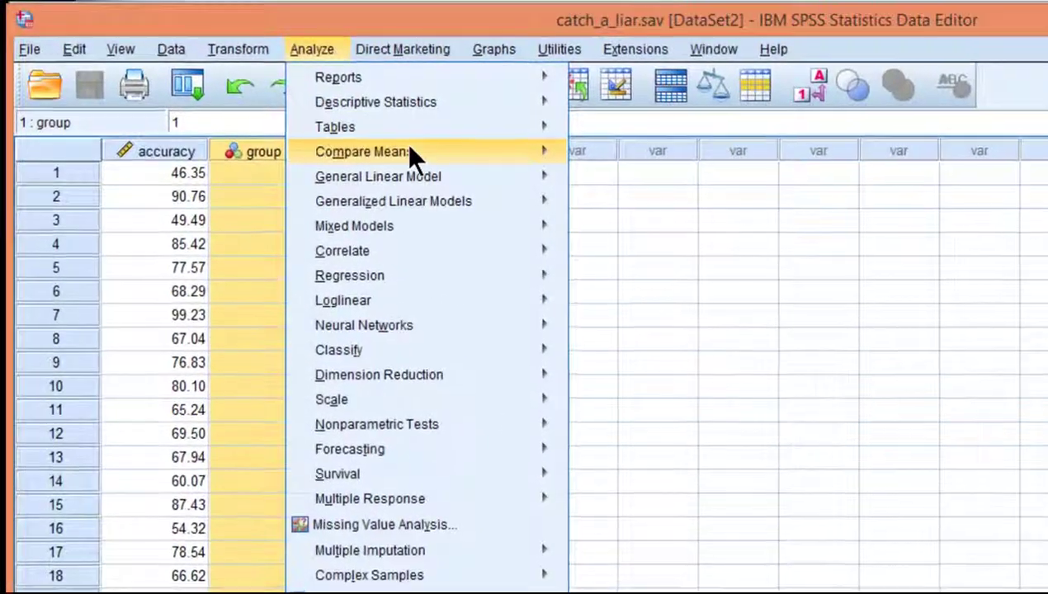
mouse_move(344, 125)
click(544, 238)
click(568, 313)
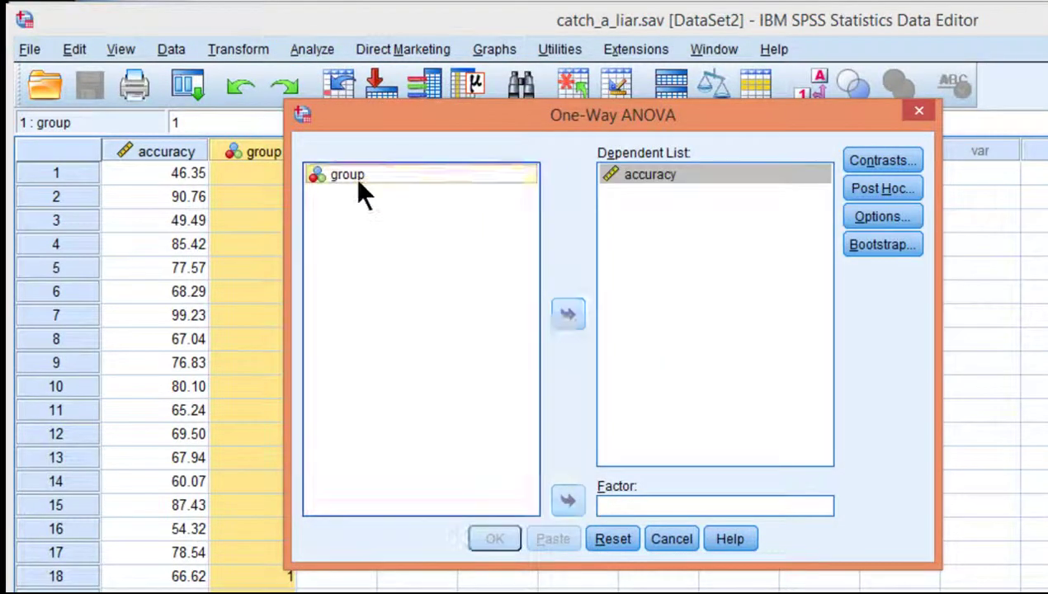
click(574, 496)
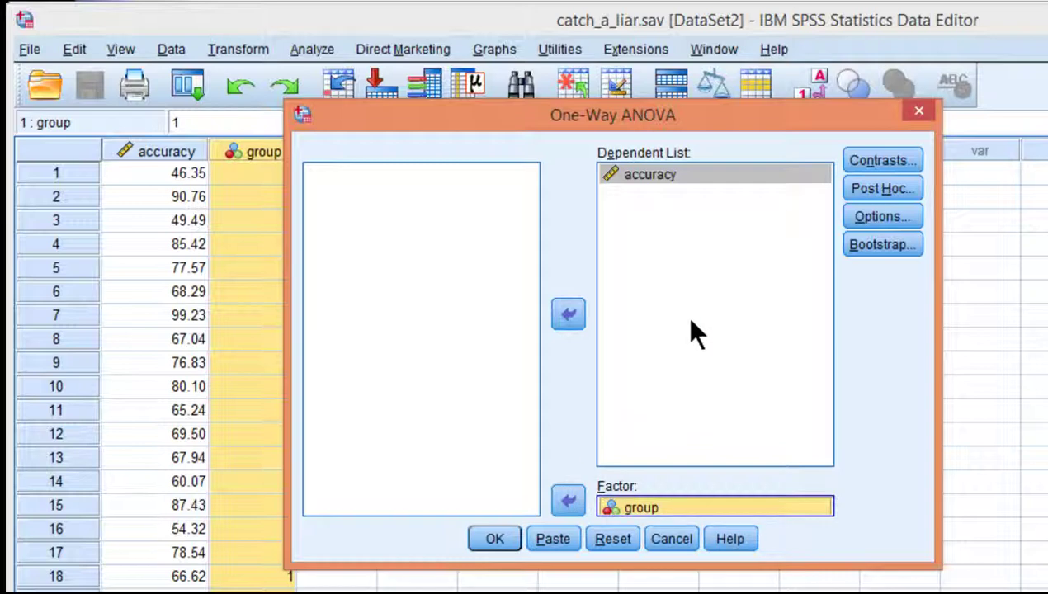
Add Descriptive and Homogeneity of variance statistics, then run the ANOVA
click(881, 218)
click(656, 146)
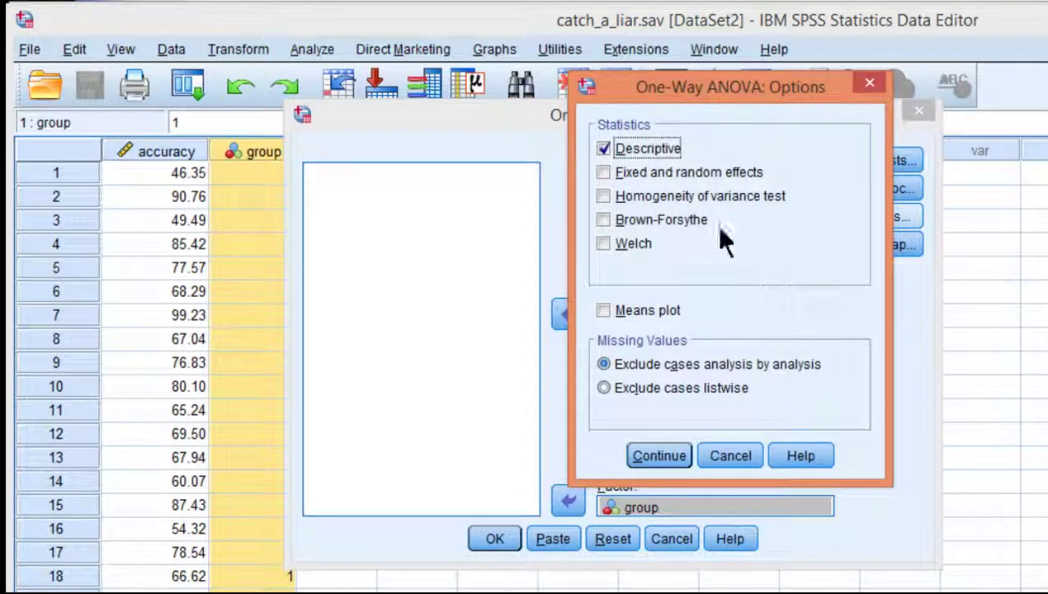
click(709, 199)
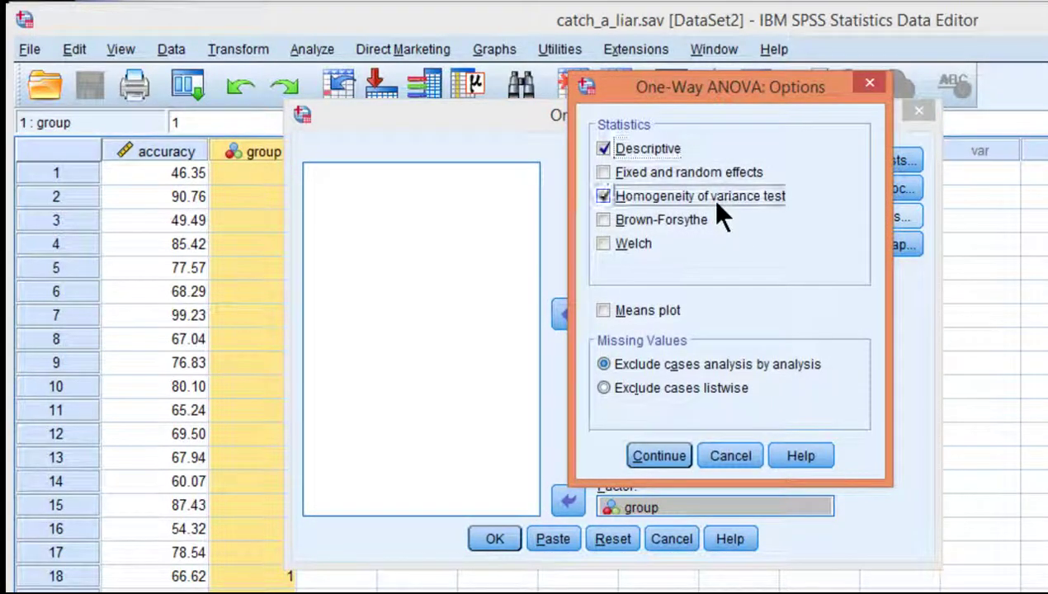
click(648, 460)
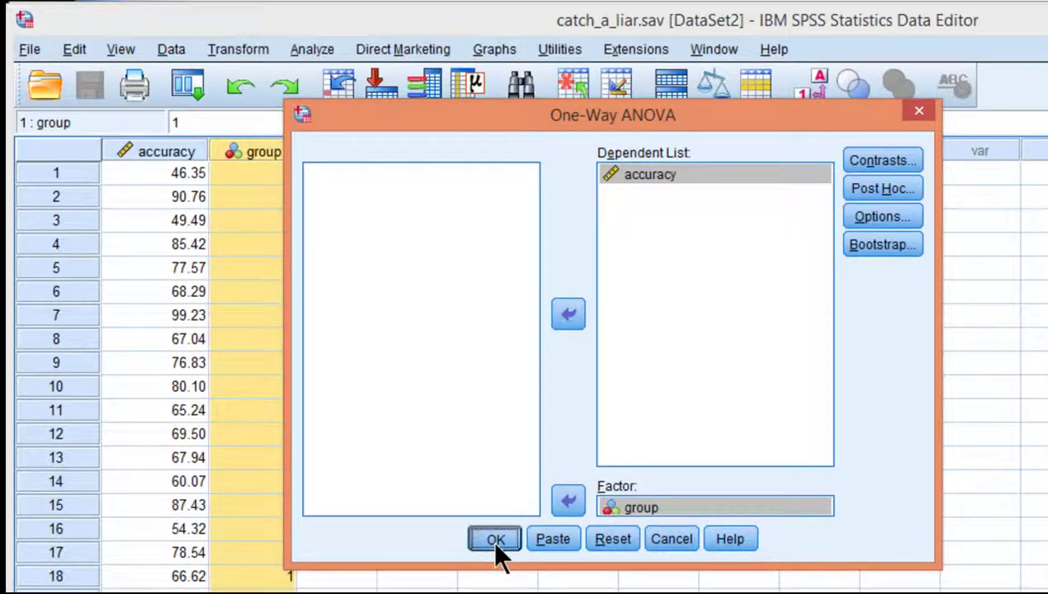
click(495, 540)
Scroll the Oneway output past the Levene and Descriptives tables to the Within Groups mean square 234.603
scroll(1043, 543, down, 2)
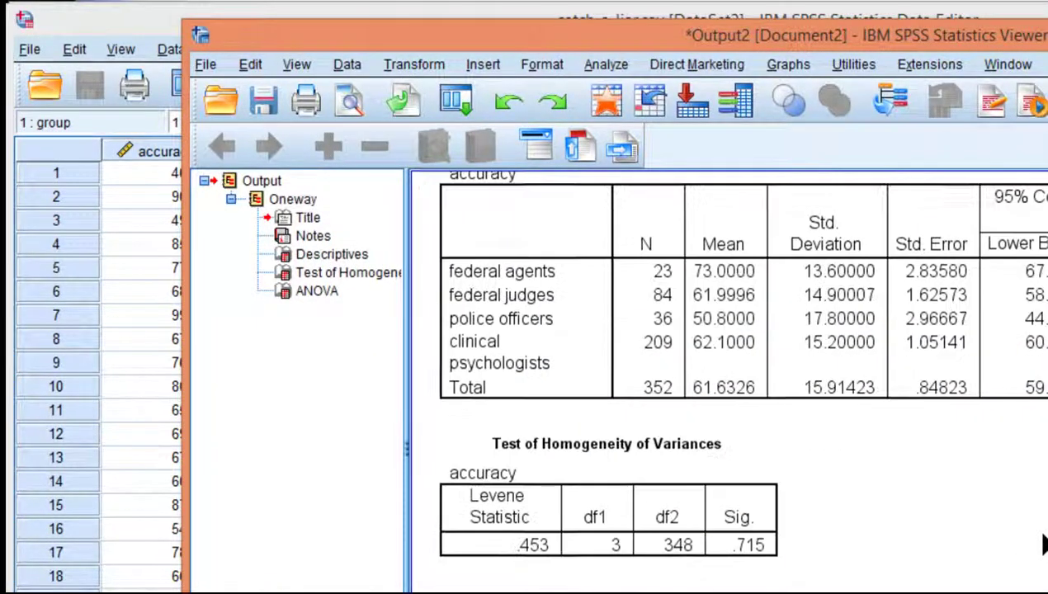
click(676, 509)
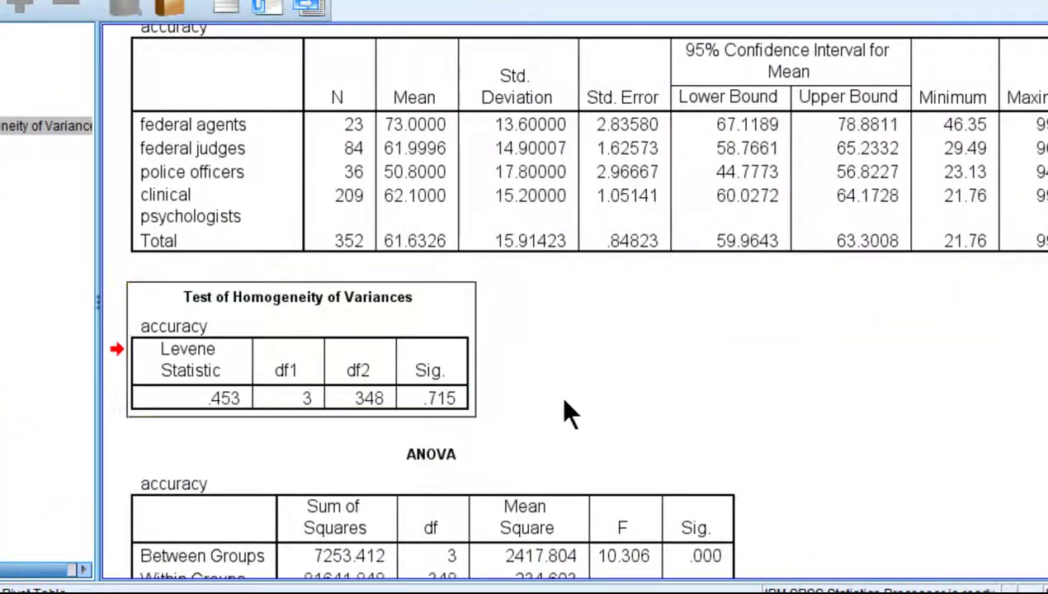
scroll(348, 239, up, 2)
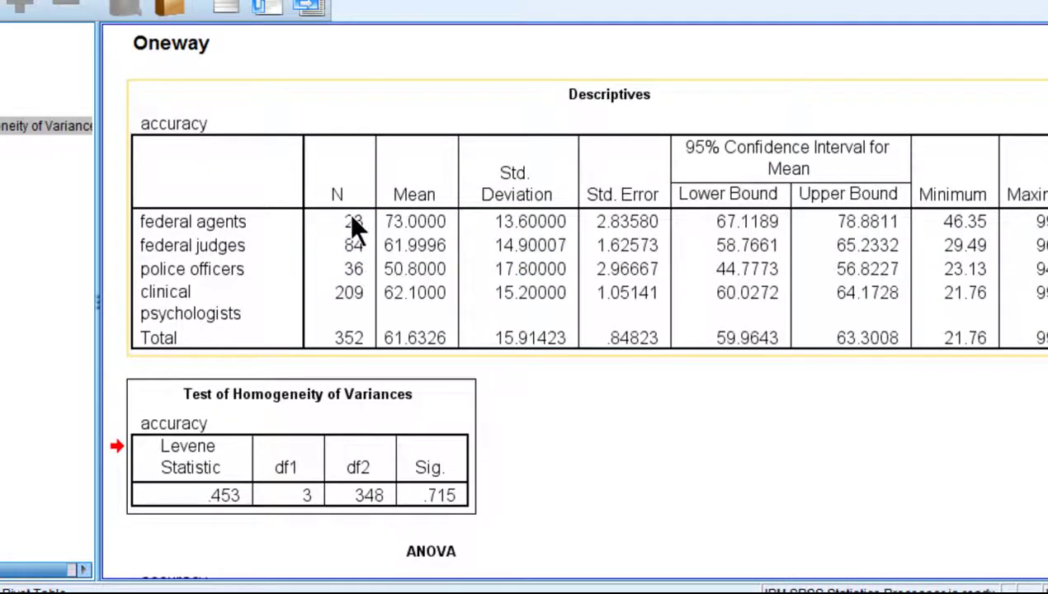
scroll(367, 301, down, 4)
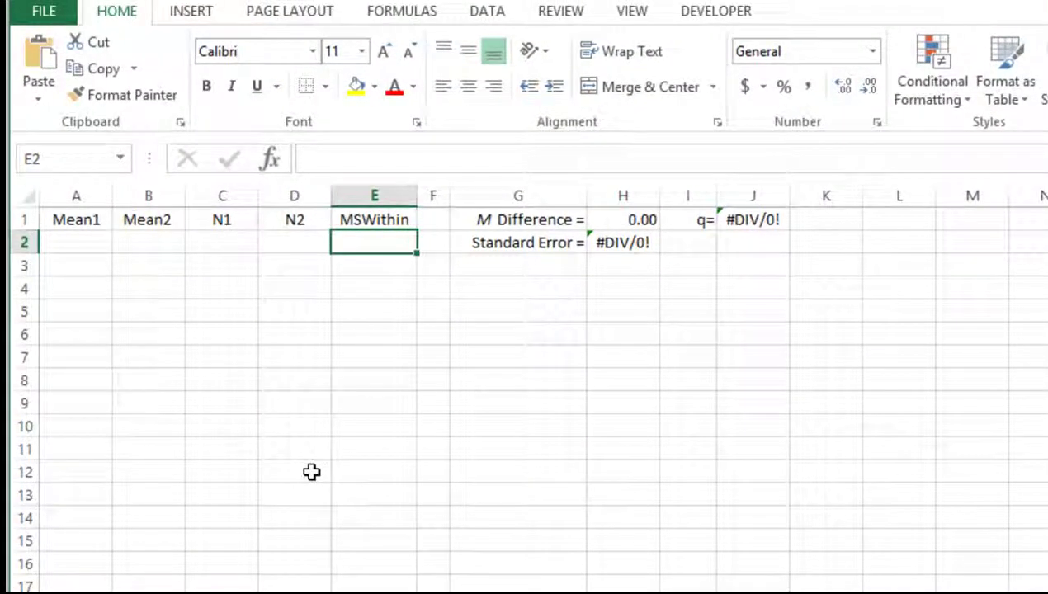
Enter Mean1 as 73 and N1 as 23 in the Excel sheet
key(Left)
key(Left)
key(Left)
key(Left)
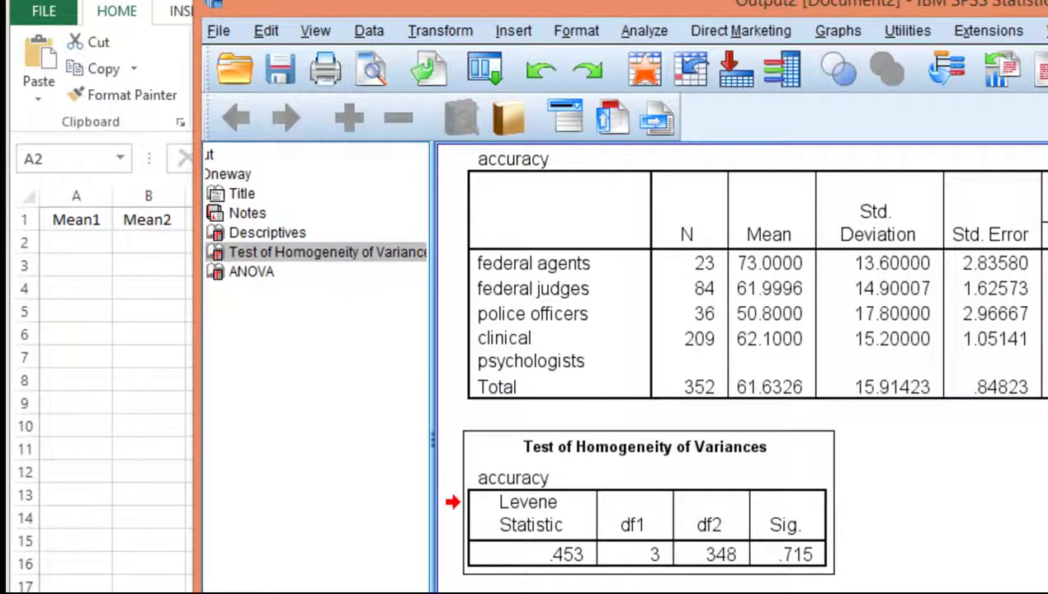
key(alt+Tab)
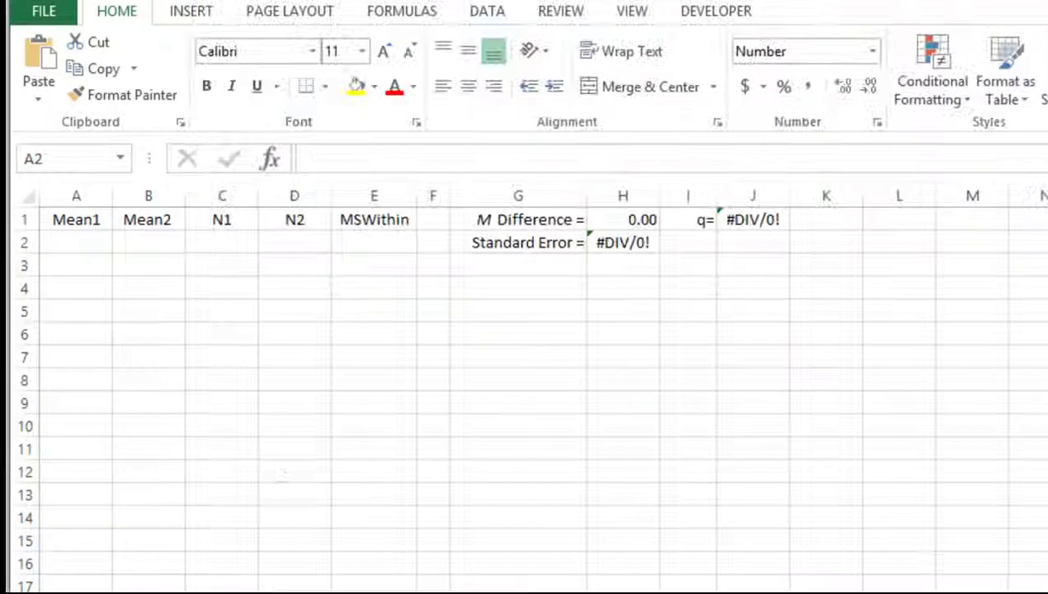
text(73)
key(Tab)
key(Tab)
text(23)
key(Left)
key(Left)
key(Right)
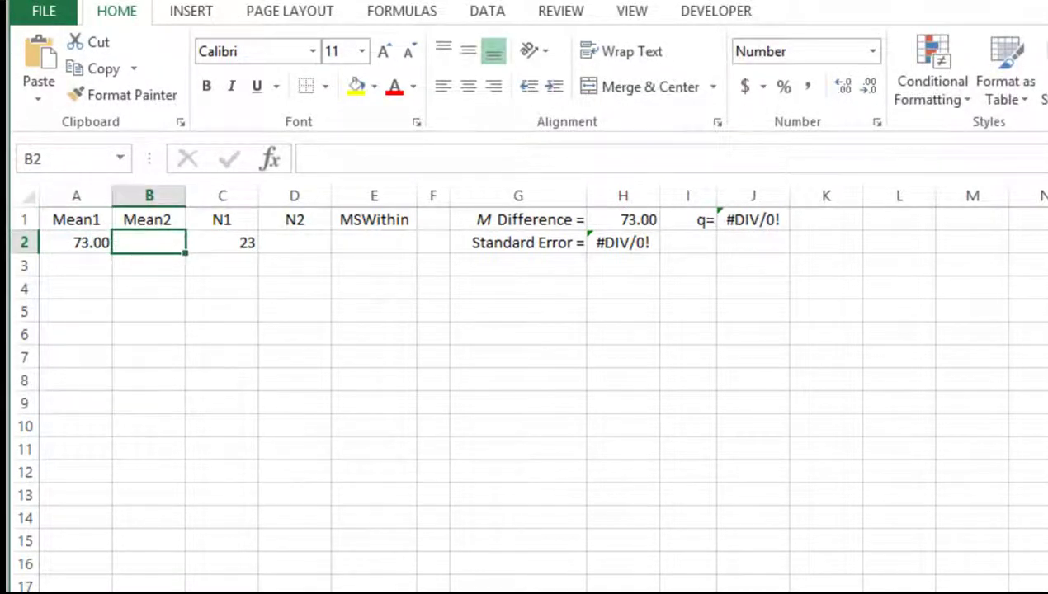
Read the next group mean from SPSS and enter 62 as Mean2 in B2
key(alt+Tab)
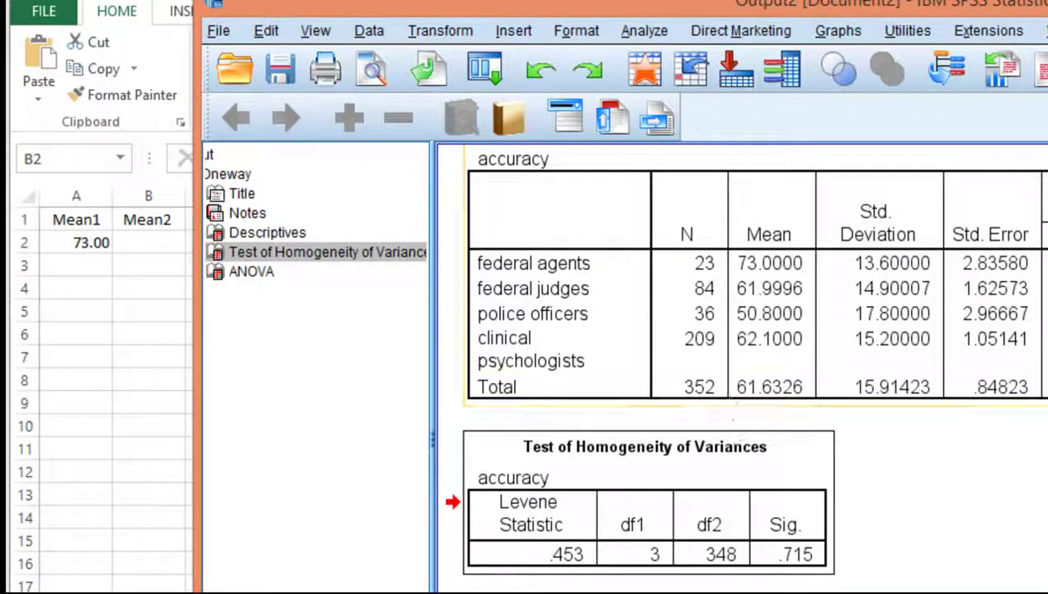
key(alt+Tab)
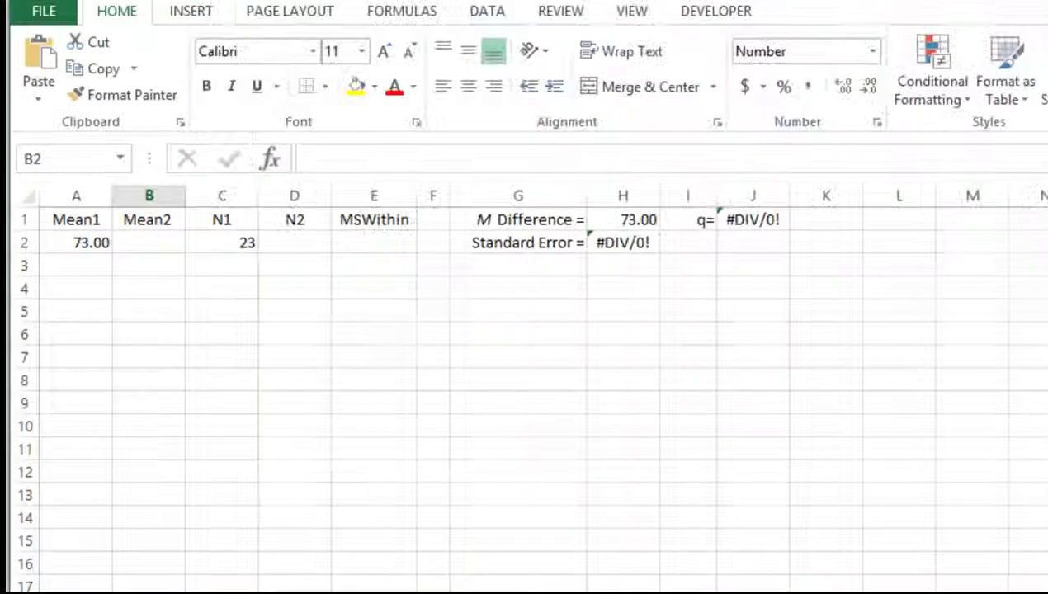
key(Right)
key(Left)
key(F2)
text(62)
key(Tab)
key(Tab)
Enter N2 as 84 in D2 and check that M Difference reads 11.00
key(Right)
key(Left)
text(84)
key(Tab)
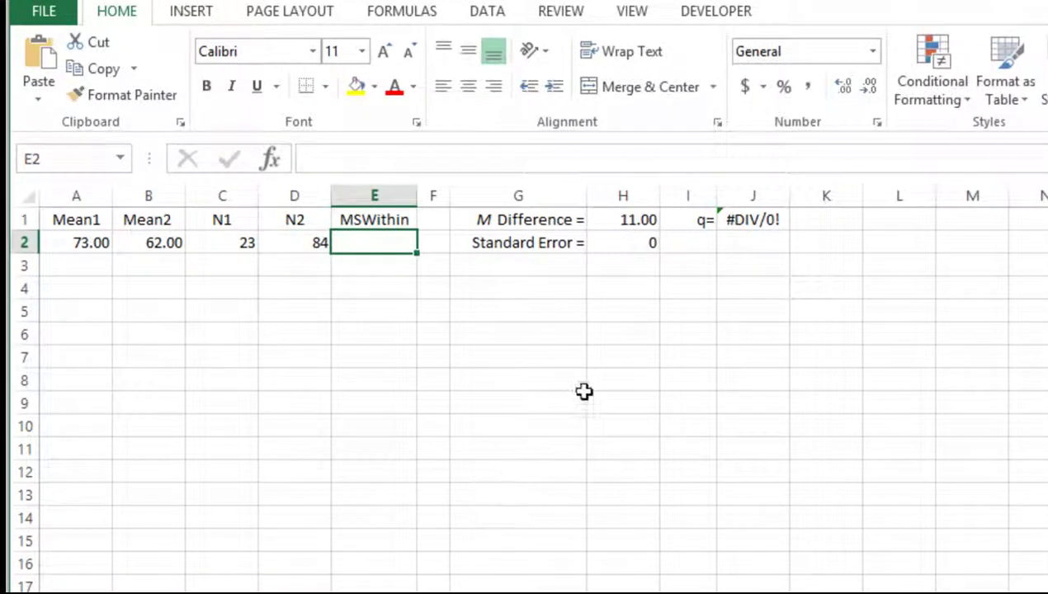
key(Right)
key(Right)
key(Right)
key(Up)
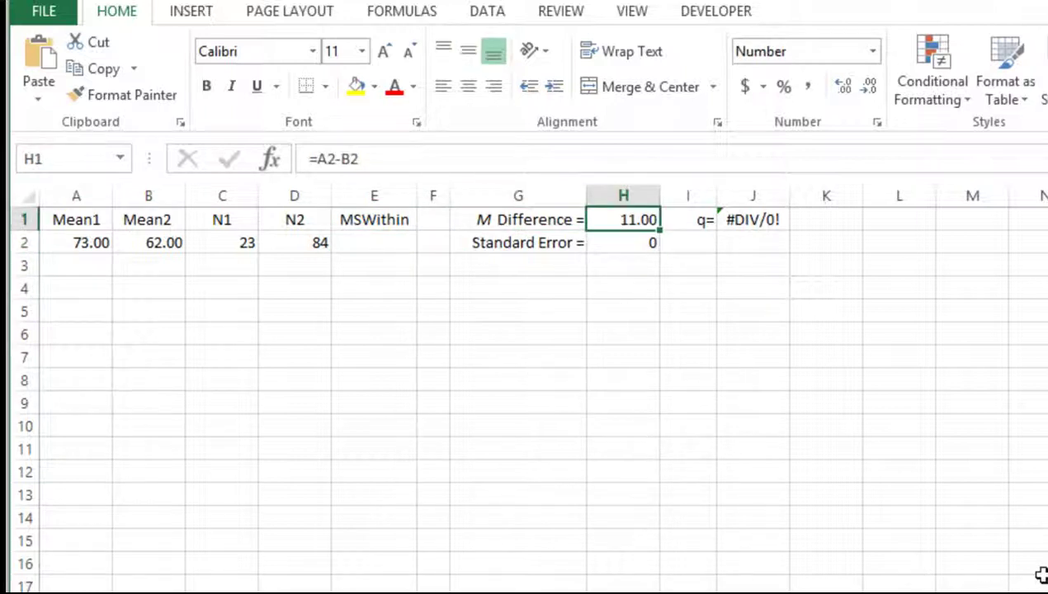
key(Left)
key(Left)
key(Left)
key(Left)
key(Left)
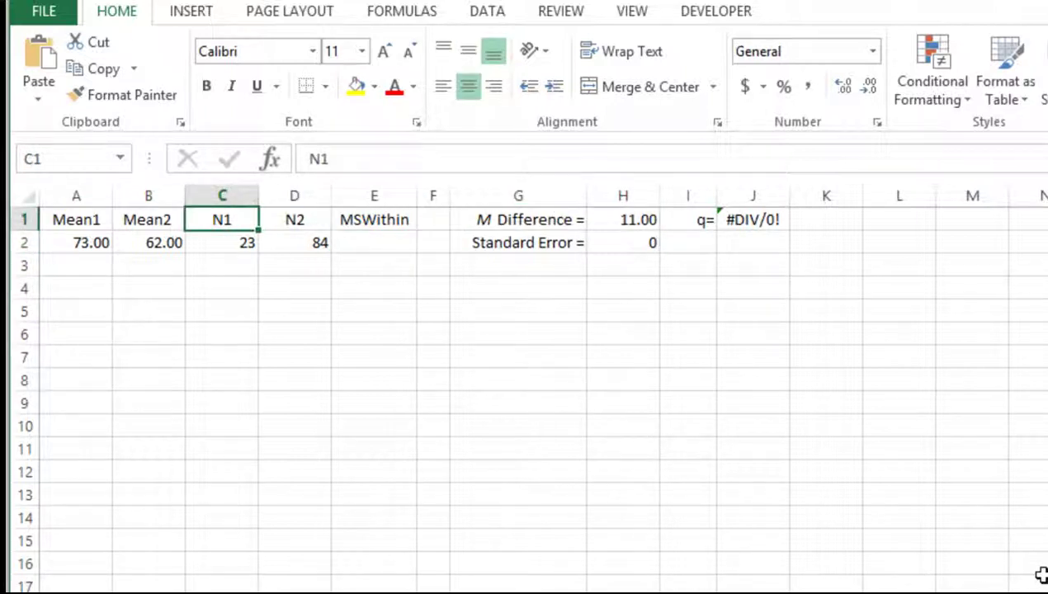
key(Right)
key(Right)
key(Down)
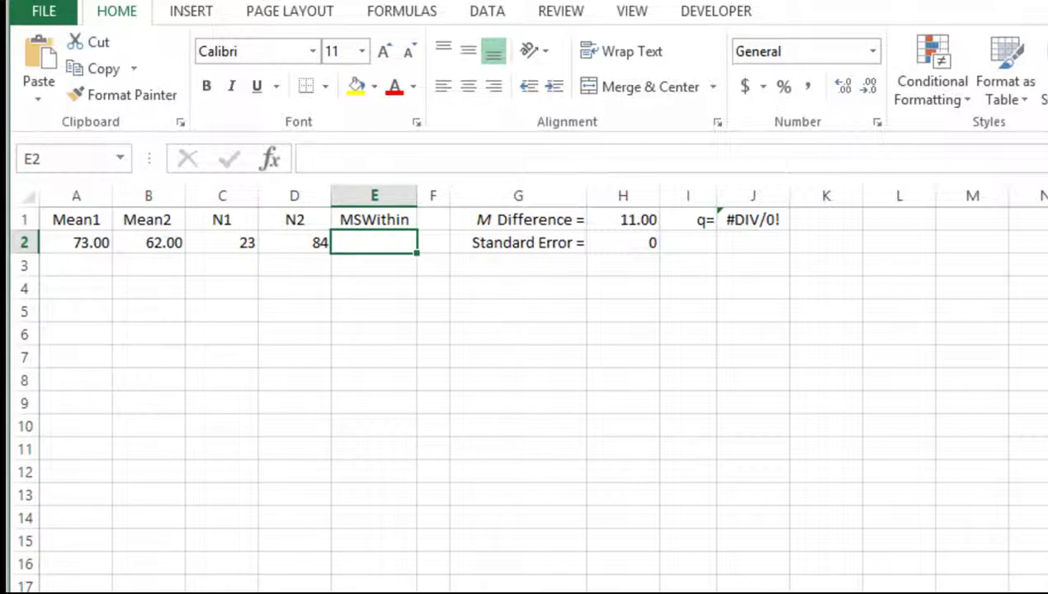
Look up the Within Groups mean square in SPSS and start typing it as MSWithin in E2
click(545, 252)
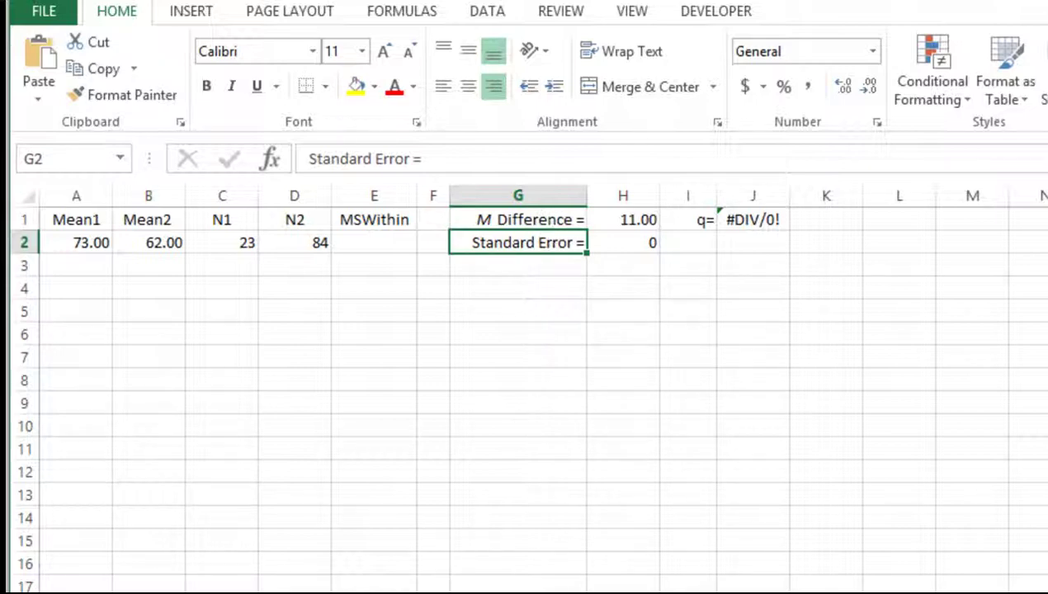
key(alt+Tab)
scroll(760, 569, down, 3)
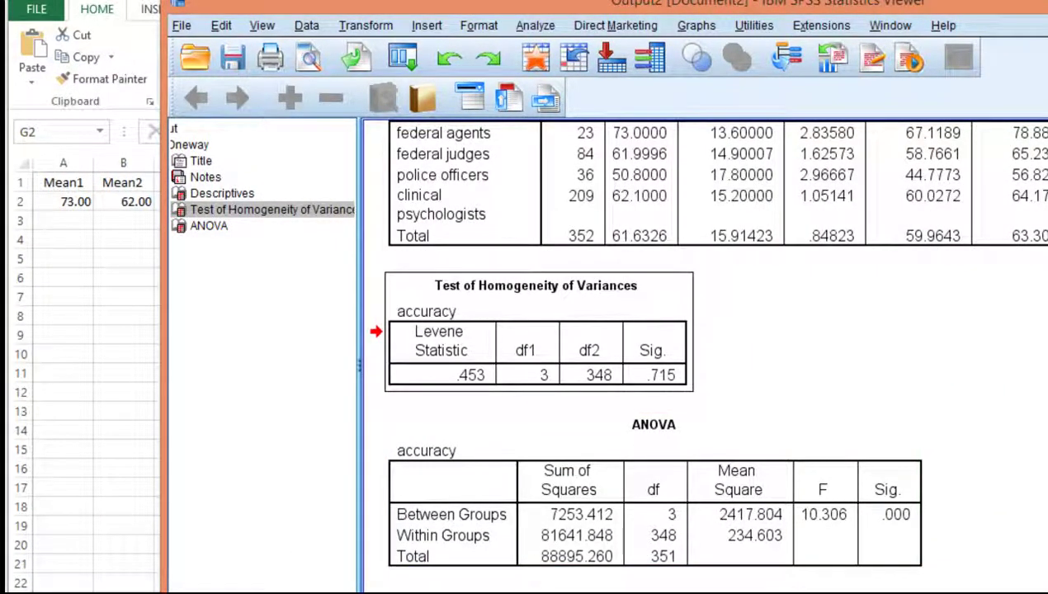
key(alt+Tab)
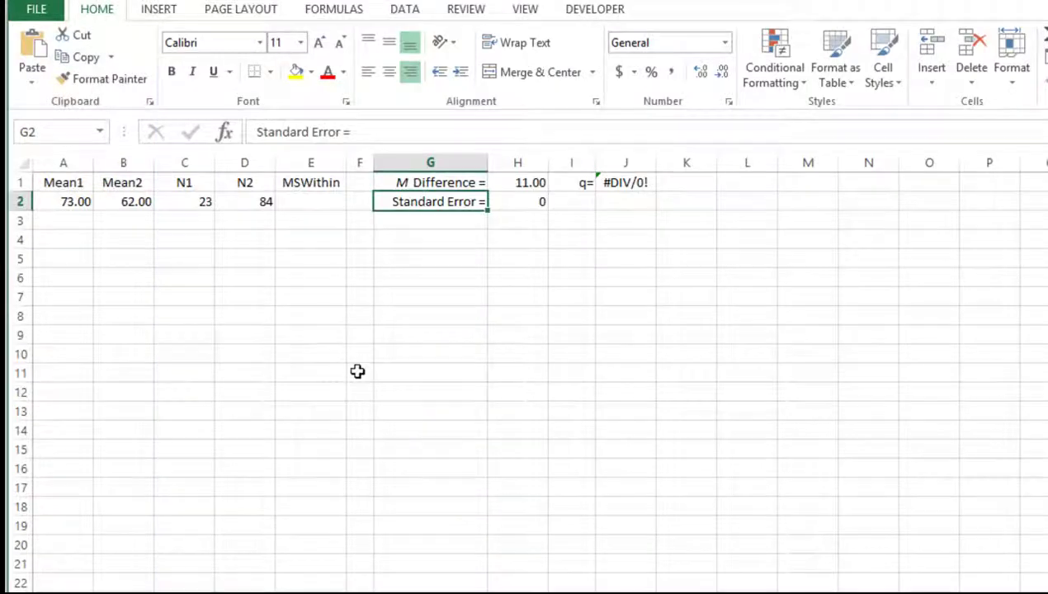
key(Left)
key(Left)
text(23)
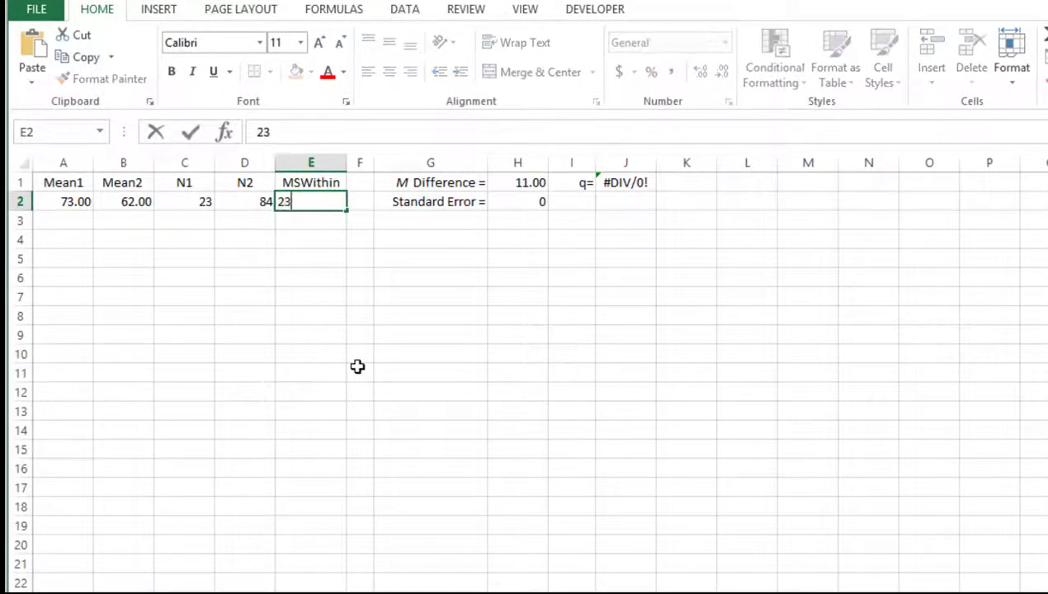
text(4.003)
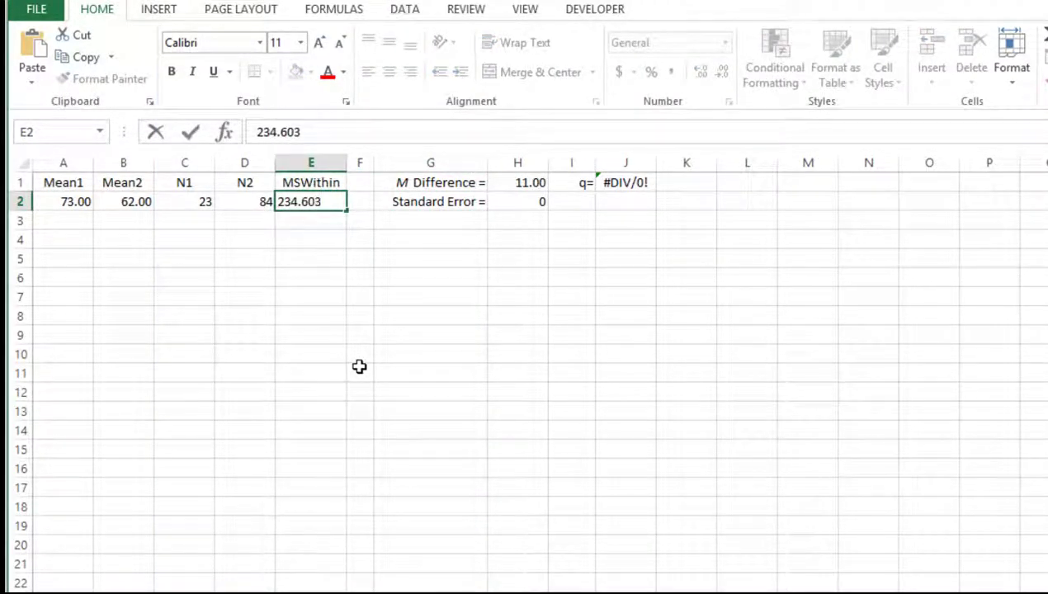
Commit MSWithin 234.603 and check Standard Error 2.548826 and q = 4.315713
key(Tab)
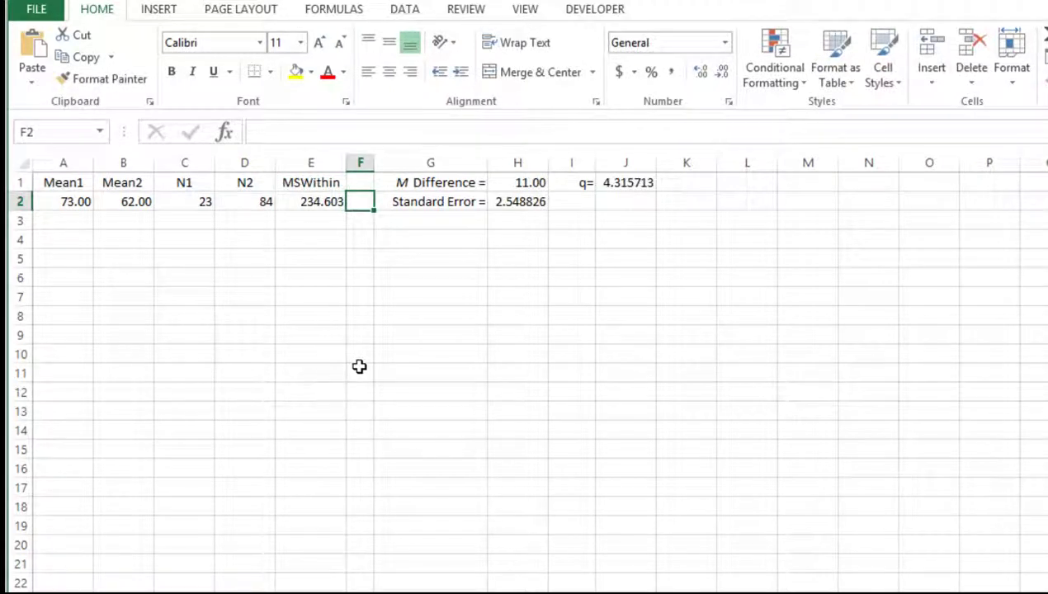
key(Right)
key(Right)
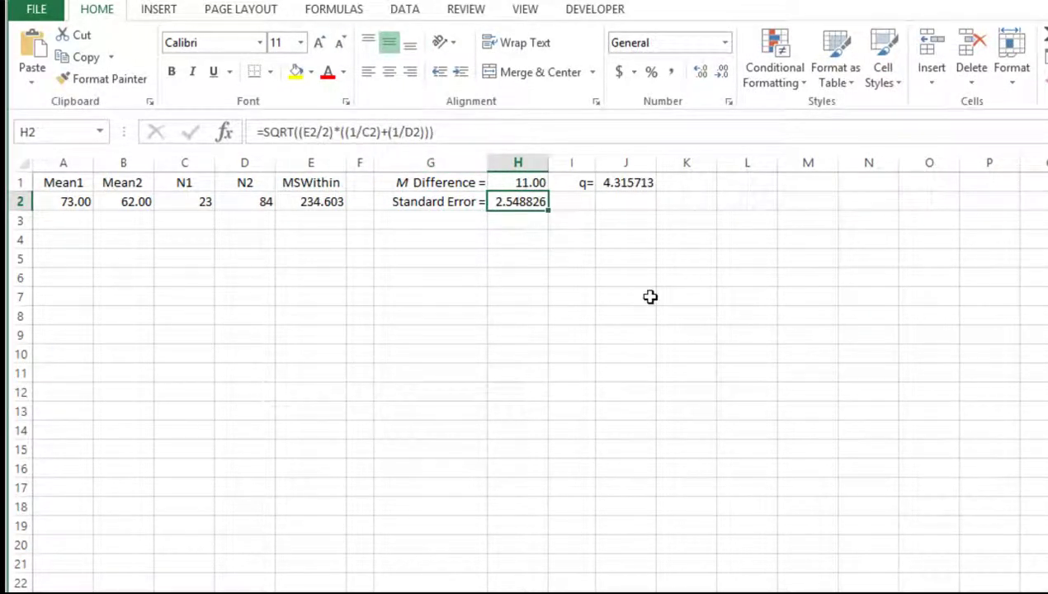
key(Up)
key(Right)
key(Right)
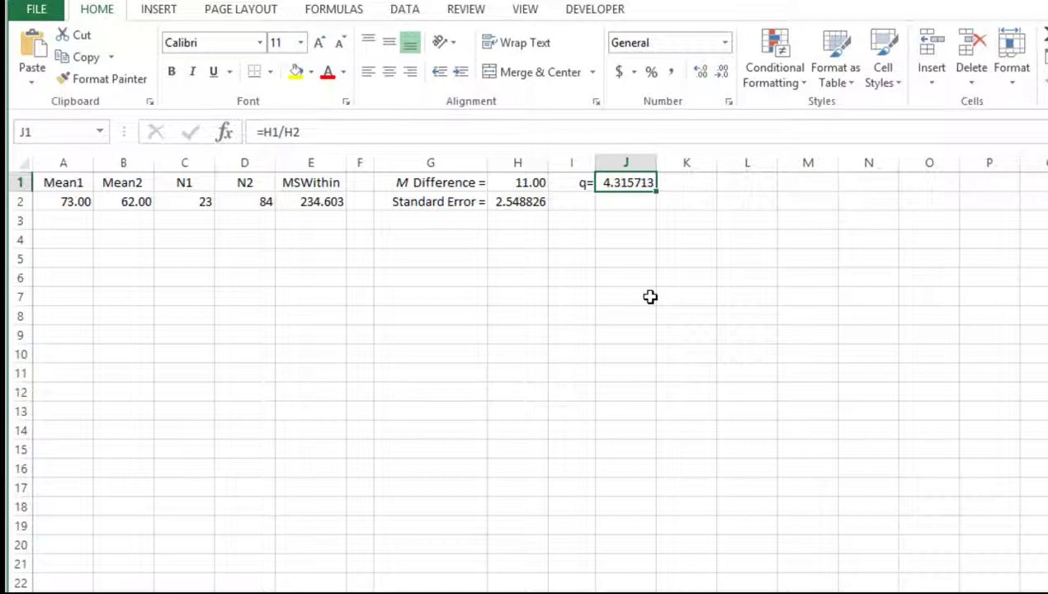
key(Left)
key(Left)
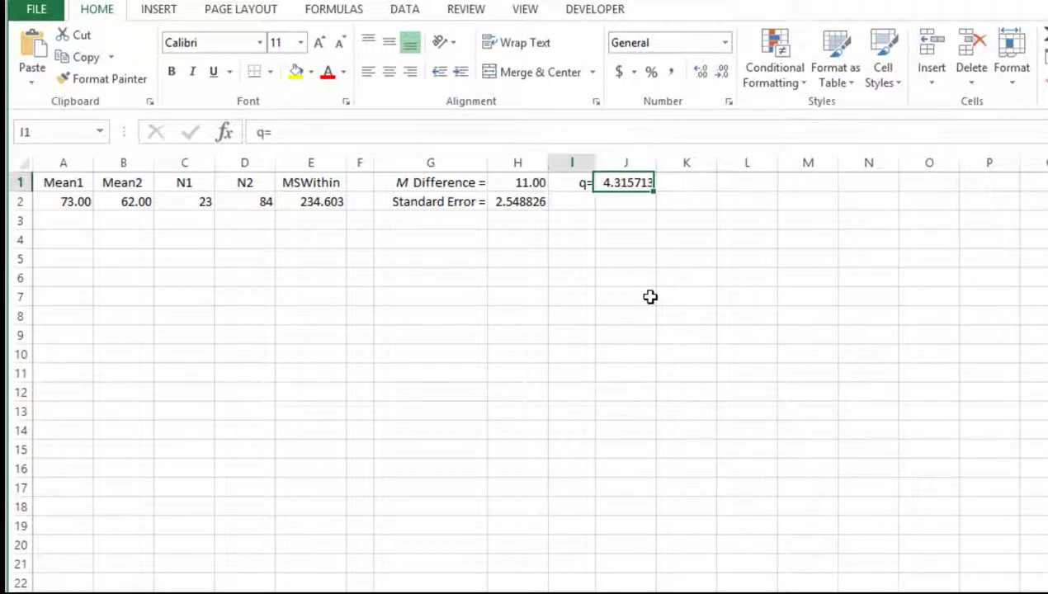
key(Right)
key(Right)
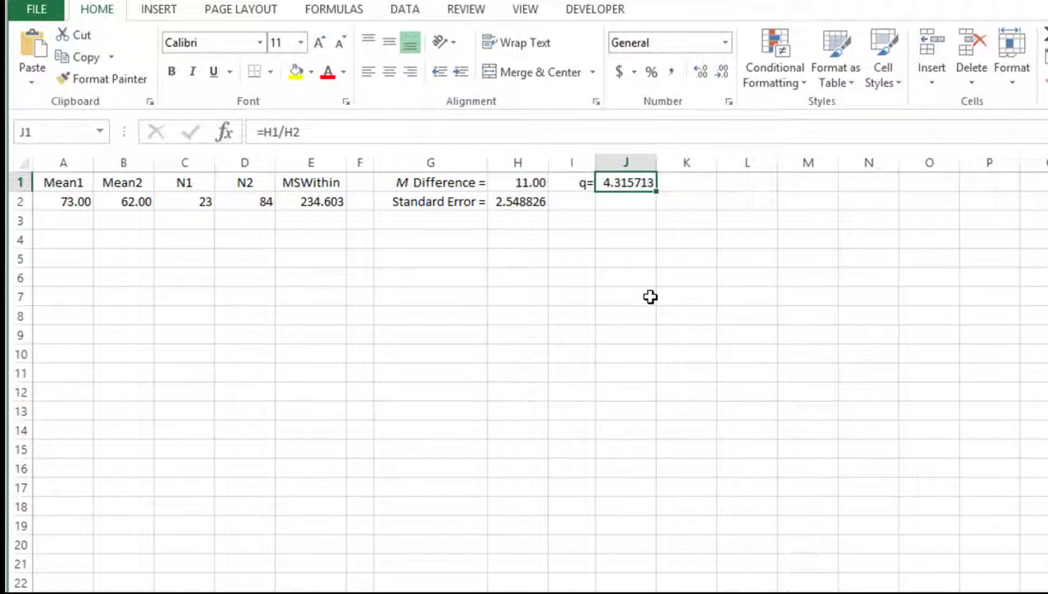
key(Left)
key(Left)
key(Left)
key(Left)
key(Left)
key(Left)
key(Left)
key(Left)
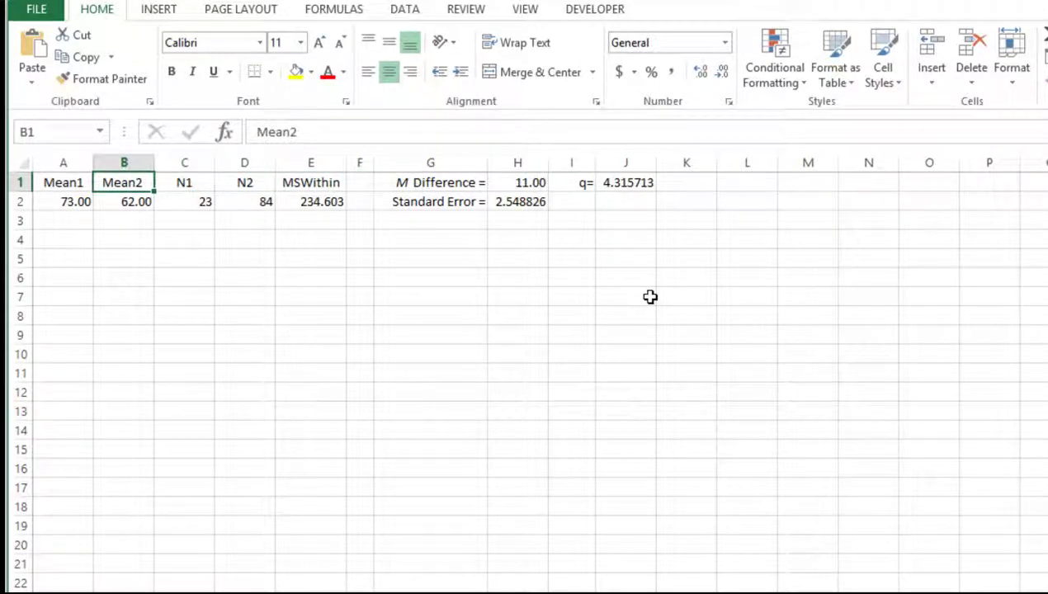
key(Right)
key(Right)
key(Right)
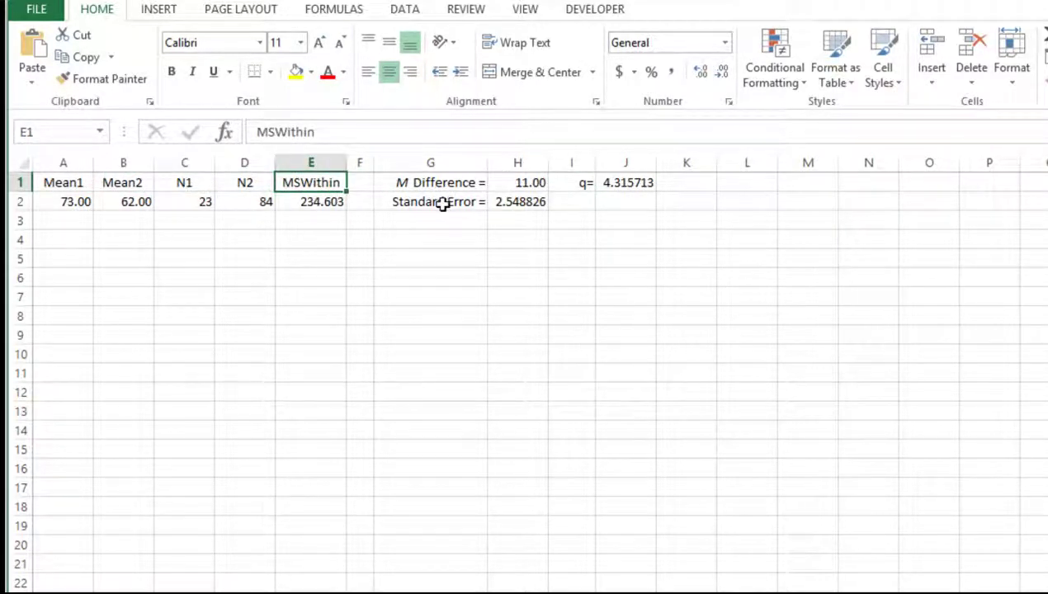
Review the Standard Error formula in H2 and the q formula in J1, then return toward the inputs
click(443, 204)
click(519, 202)
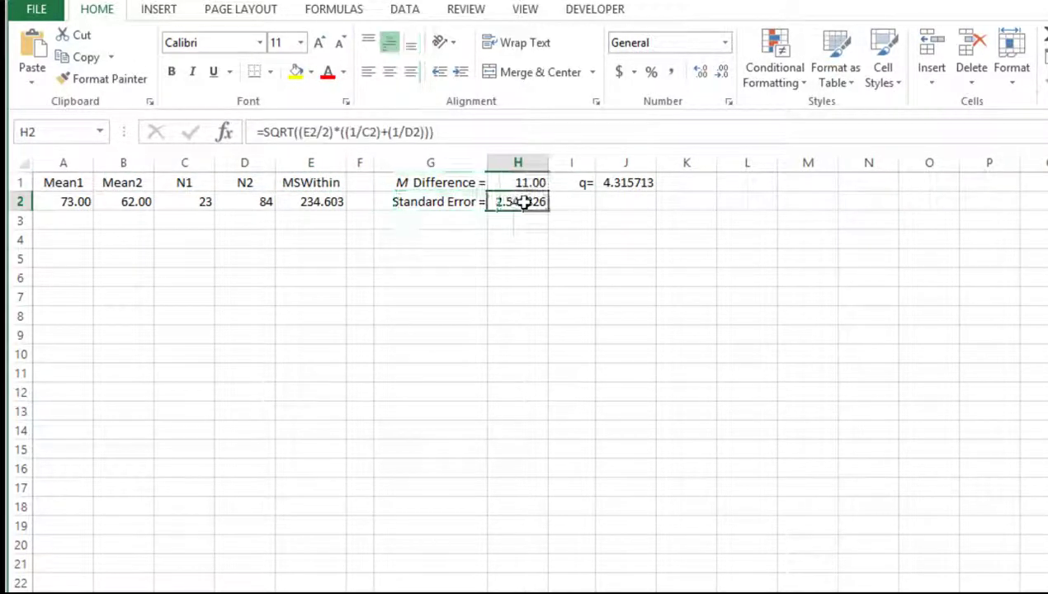
click(577, 182)
click(633, 186)
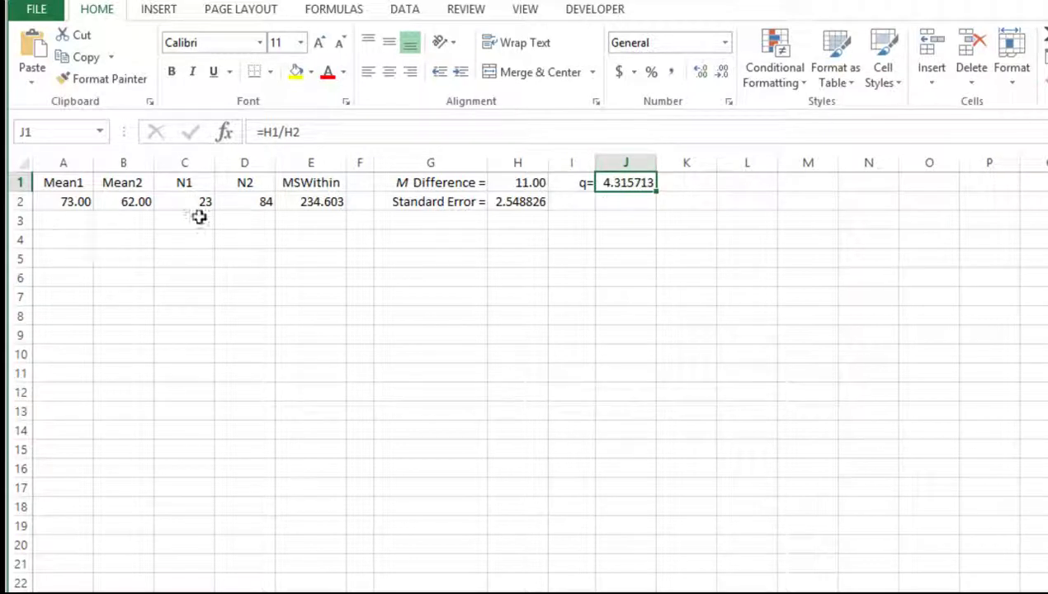
key(Left)
key(Down)
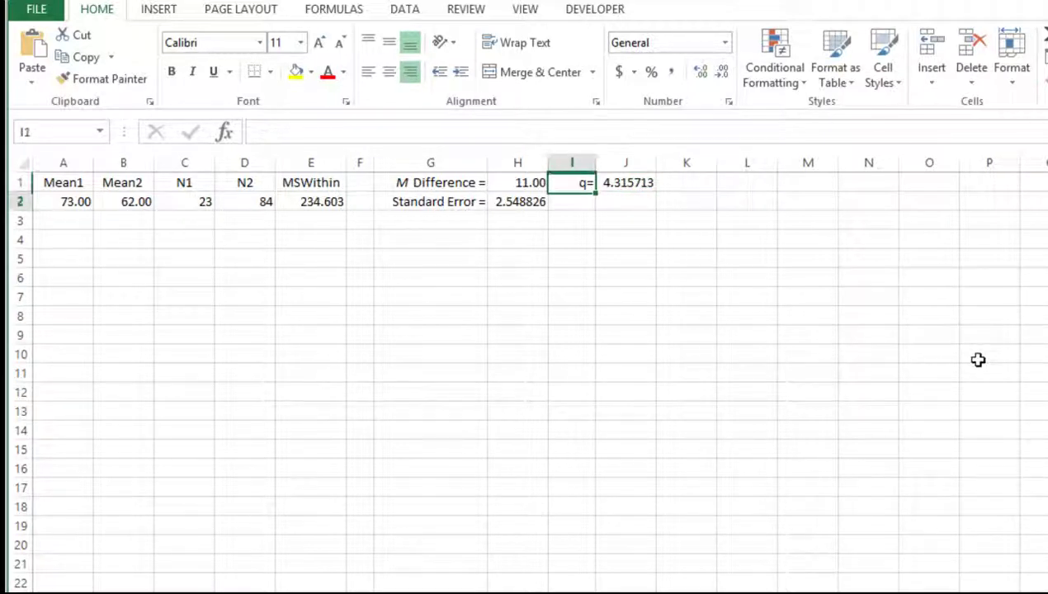
key(Left)
key(Left)
key(Left)
key(Right)
key(Right)
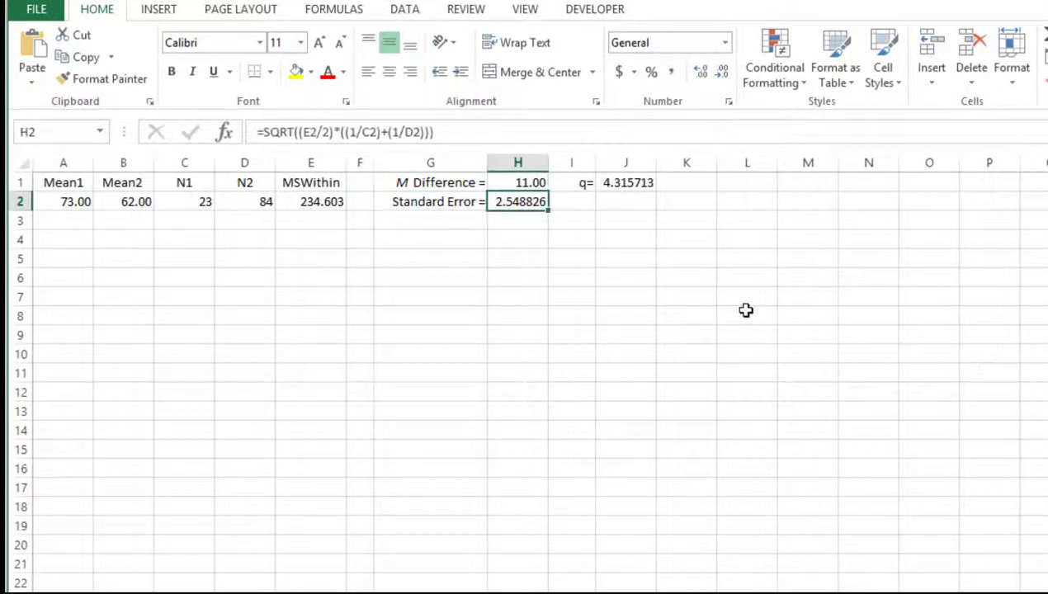
click(443, 202)
click(518, 218)
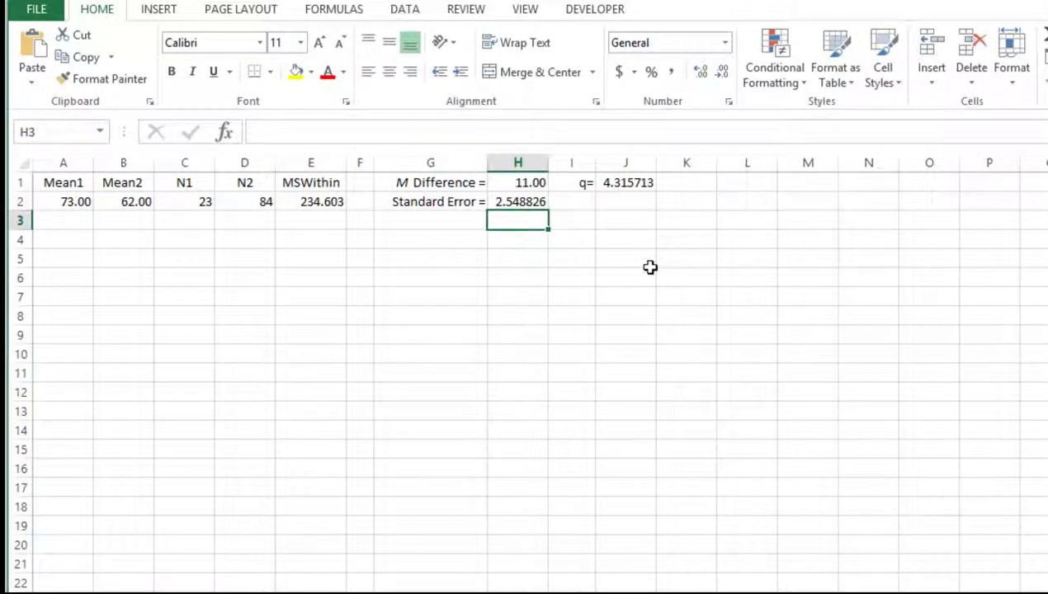
key(Left)
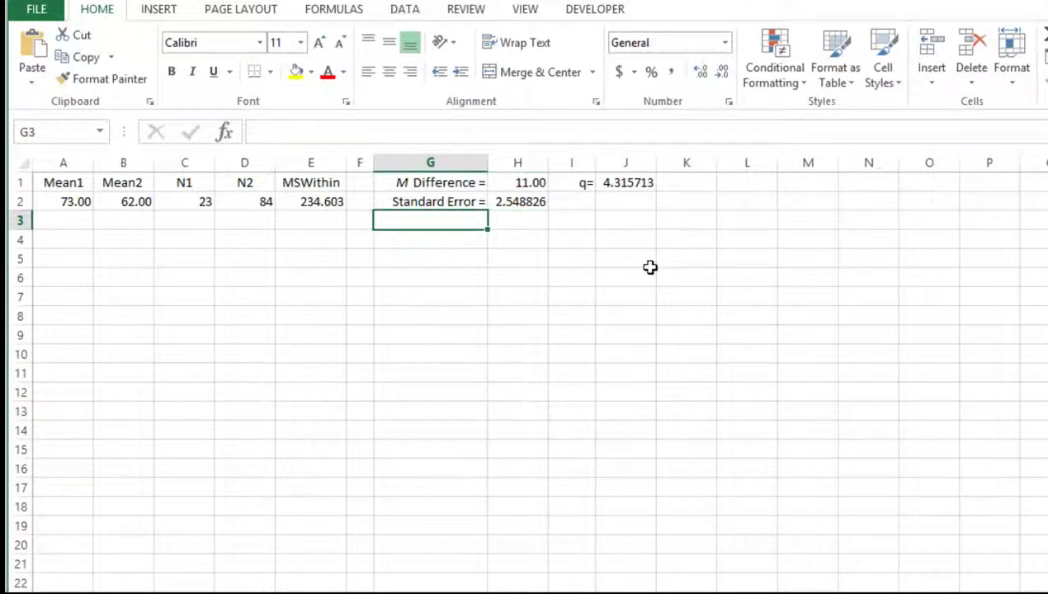
key(Left)
key(Left)
key(Left)
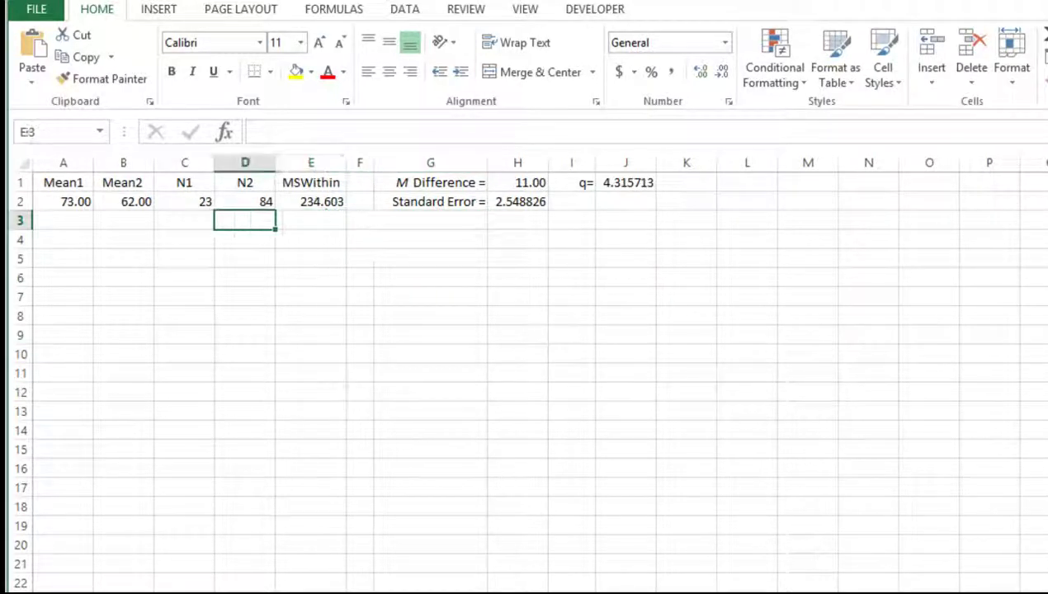
Bring the SPSS Descriptives table of group means and sample sizes back into view
key(alt+Tab)
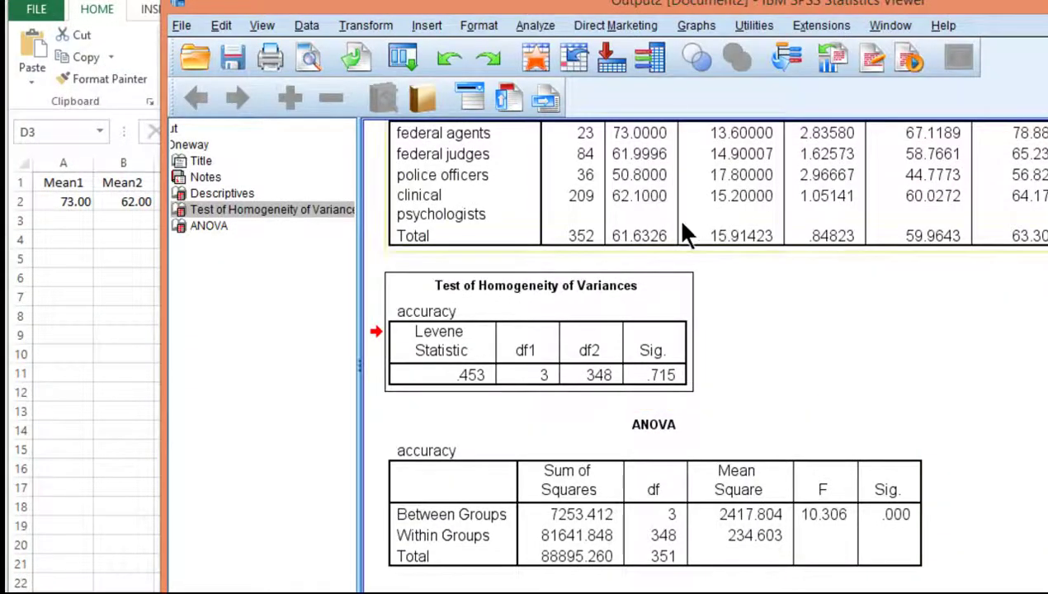
scroll(675, 217, up, 3)
scroll(652, 264, down, 2)
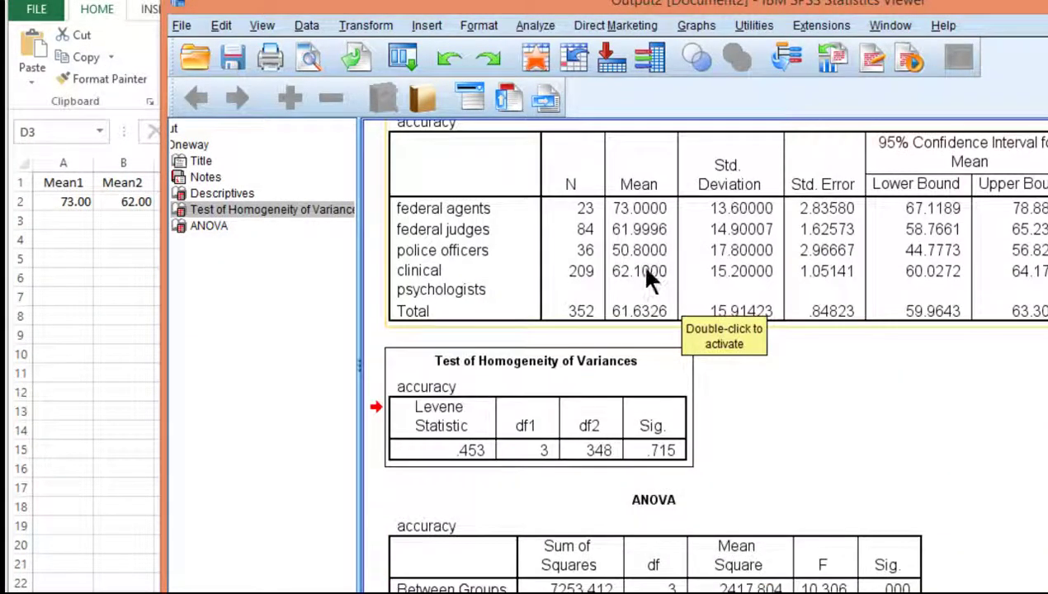
click(494, 239)
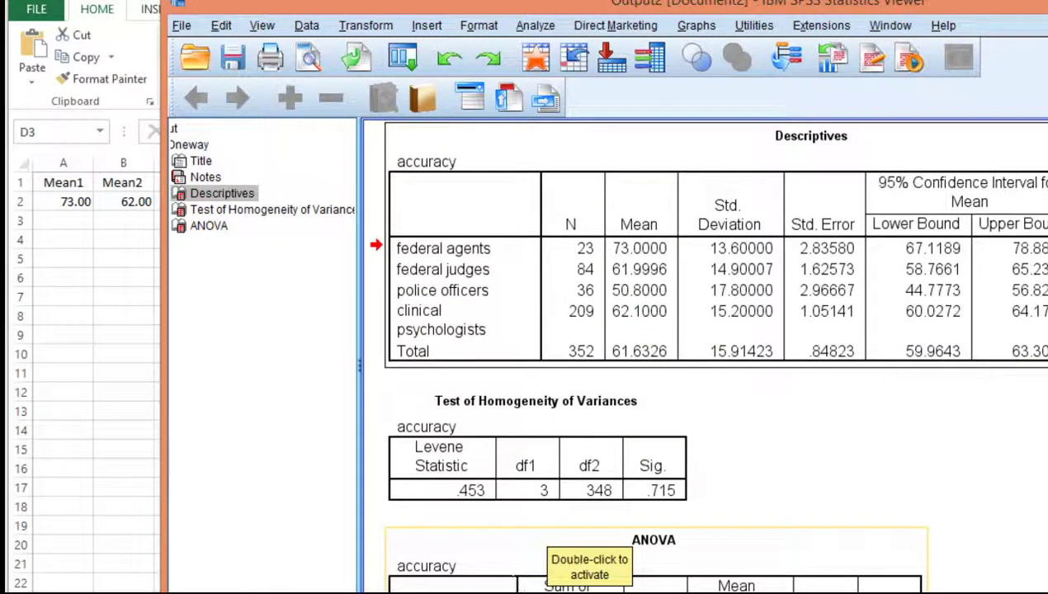
Replace Mean1 with 62 and N1 with 84 for the federal judges group
key(alt+Tab)
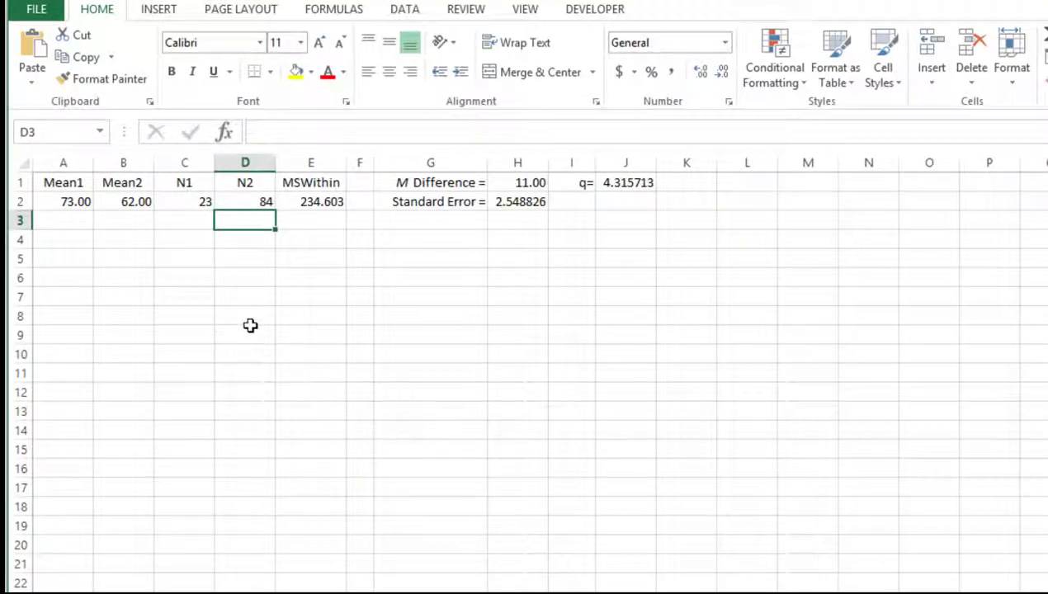
key(Left)
key(Left)
key(Left)
key(Up)
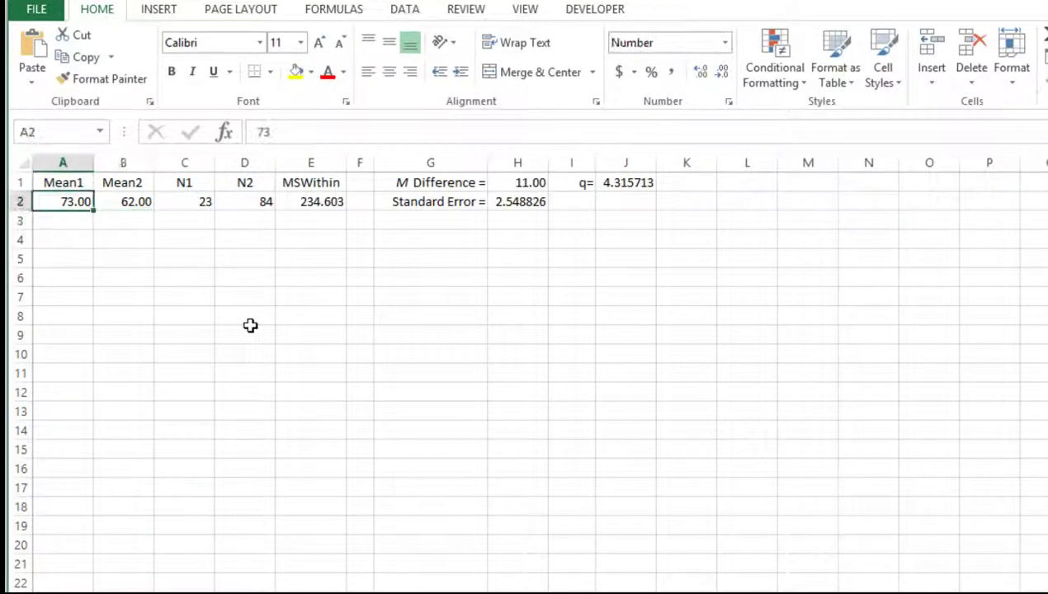
key(F2)
key(BackSpace)
key(BackSpace)
text(62)
key(Tab)
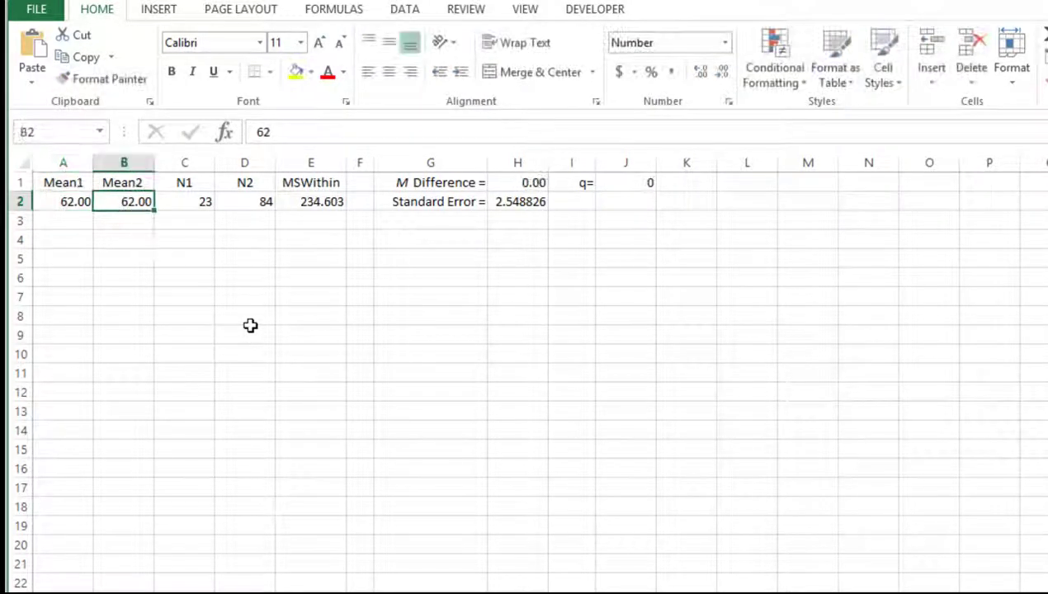
key(Right)
key(F2)
key(BackSpace)
key(BackSpace)
text(84)
key(Tab)
Read the police officers mean in SPSS and enter 50.80 as Mean2, correcting a mistyped 80.80
key(Left)
key(Left)
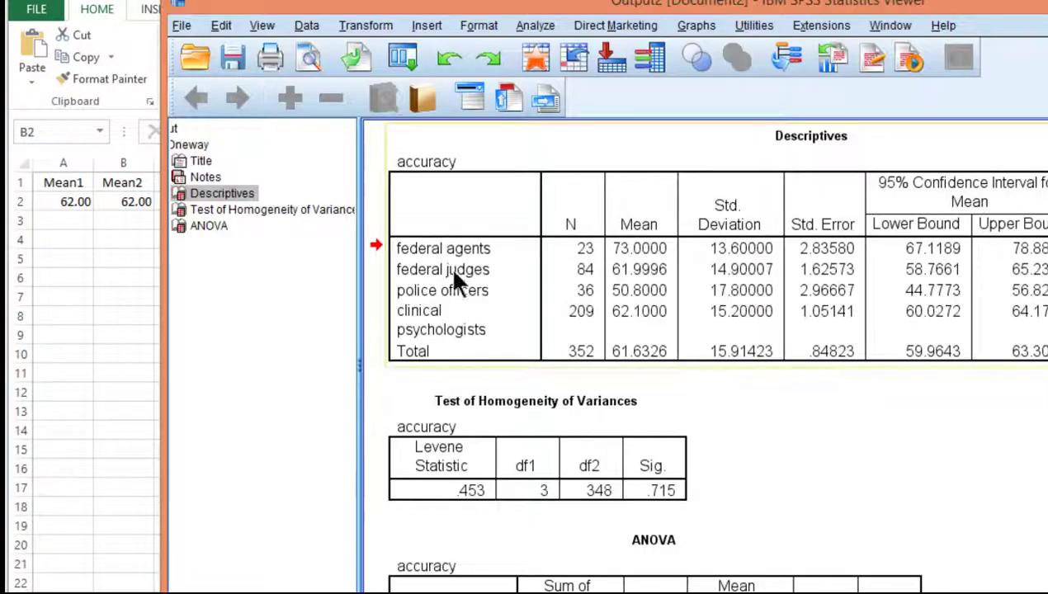
double_click(627, 295)
key(alt+Tab)
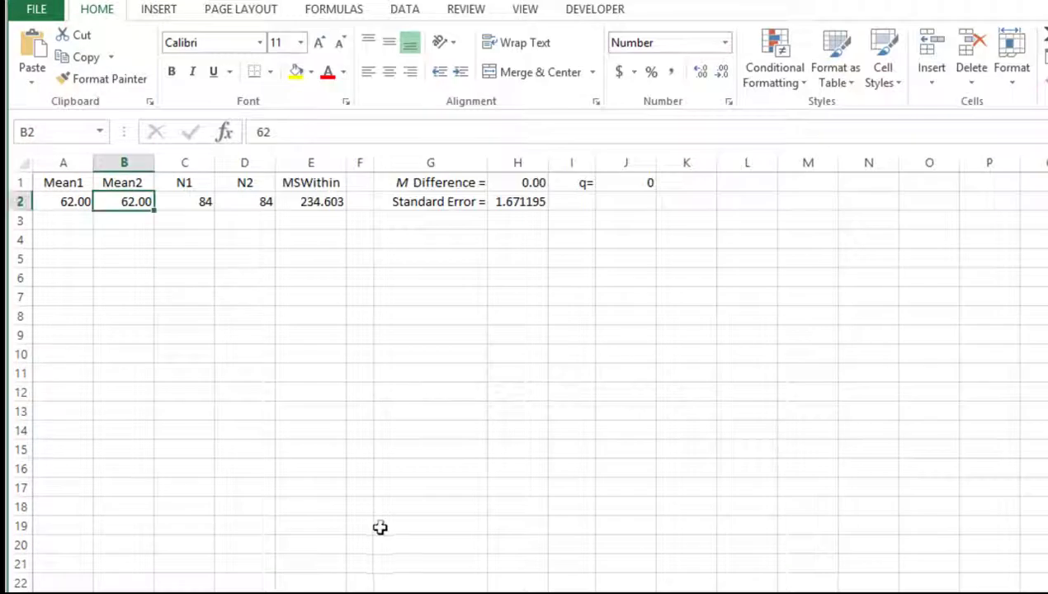
text(80.80)
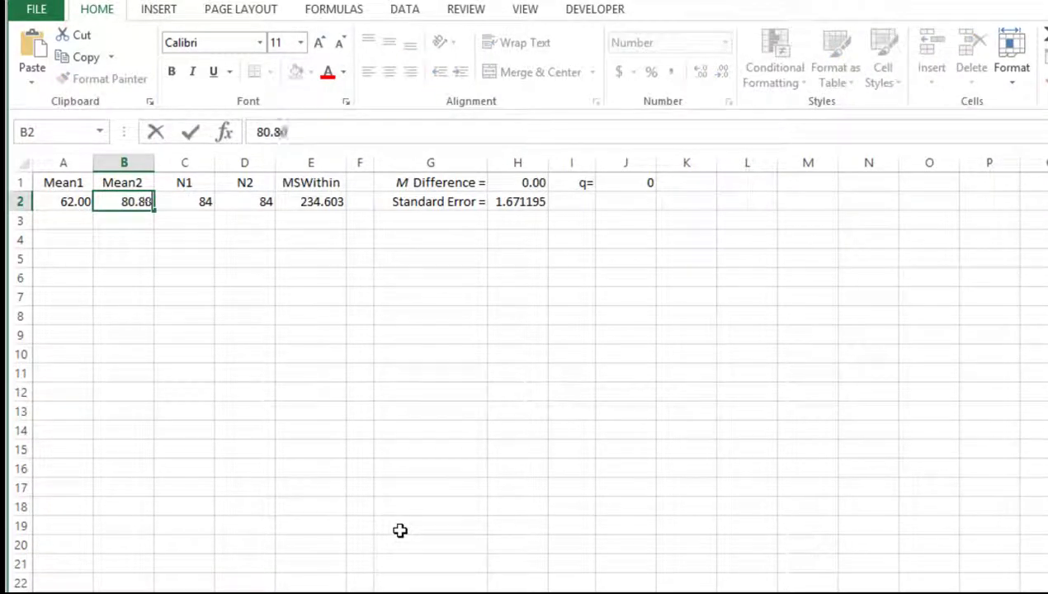
key(Return)
text(50.80)
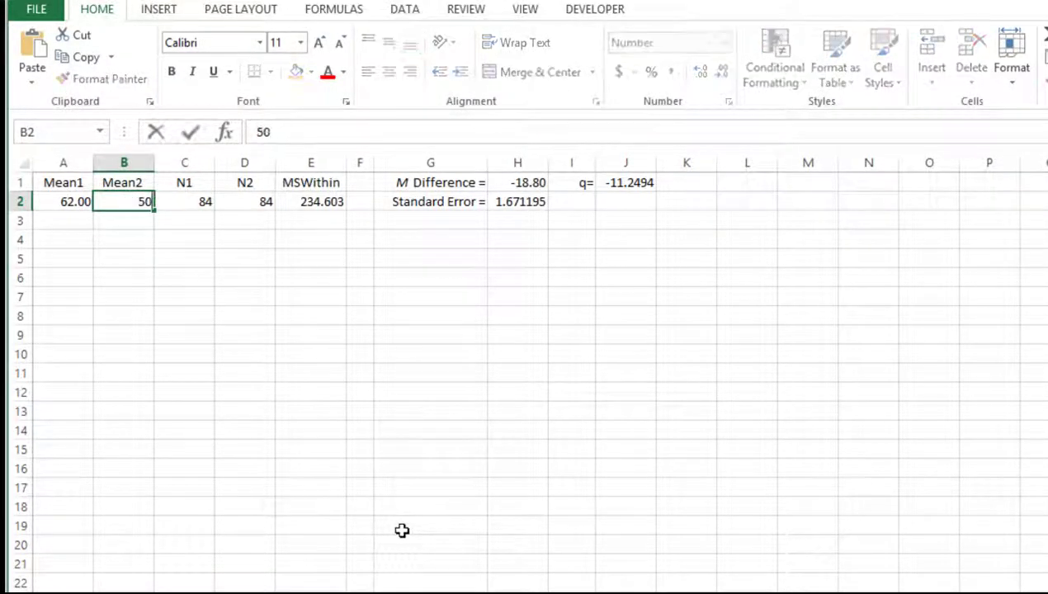
key(Tab)
key(Tab)
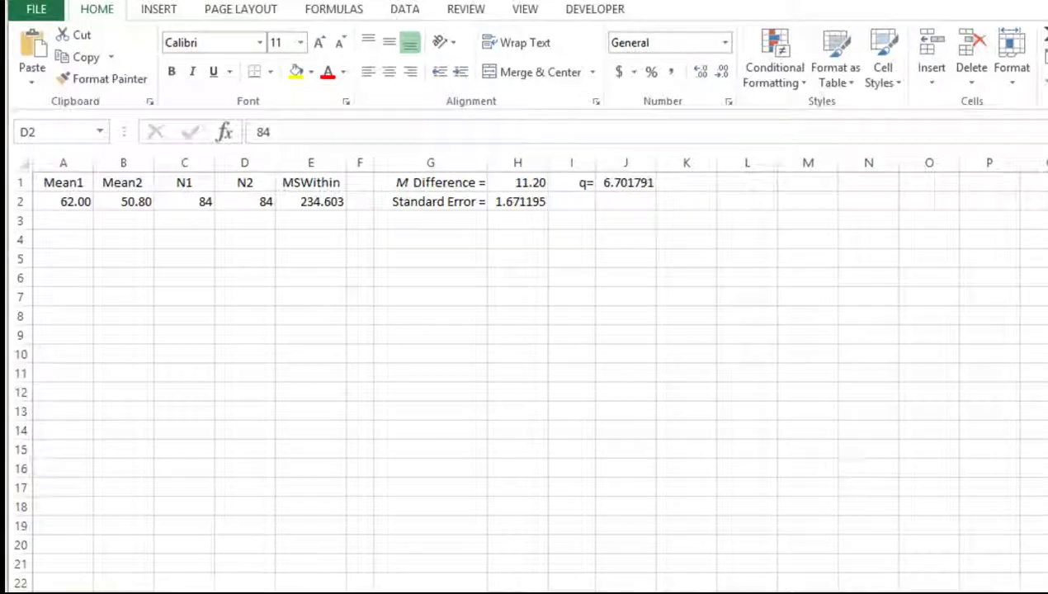
Check the police officers sample size in SPSS and enter 36 as N2
key(alt+Tab)
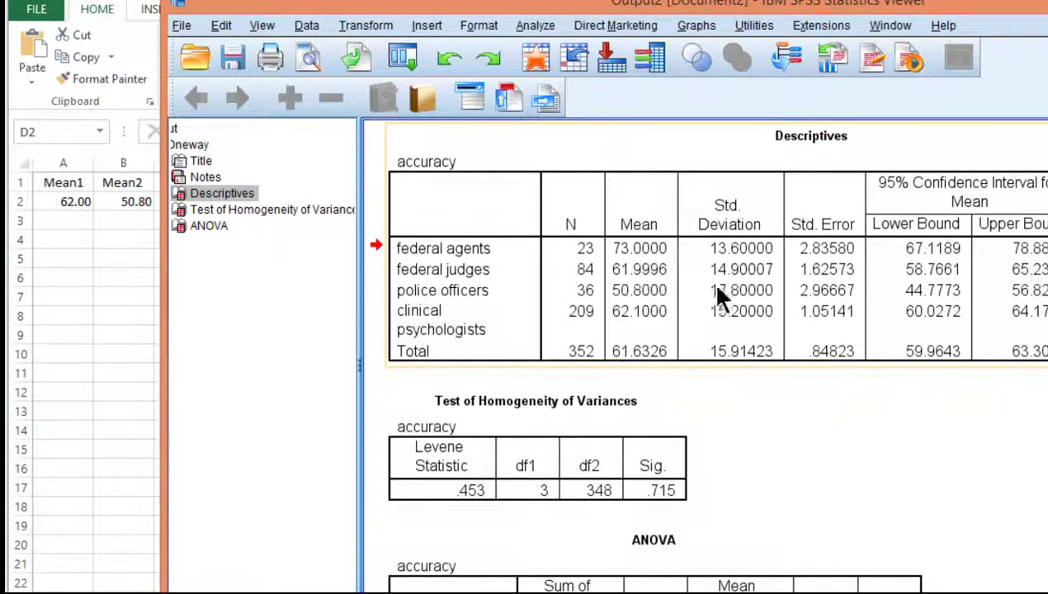
click(558, 296)
key(alt+Tab)
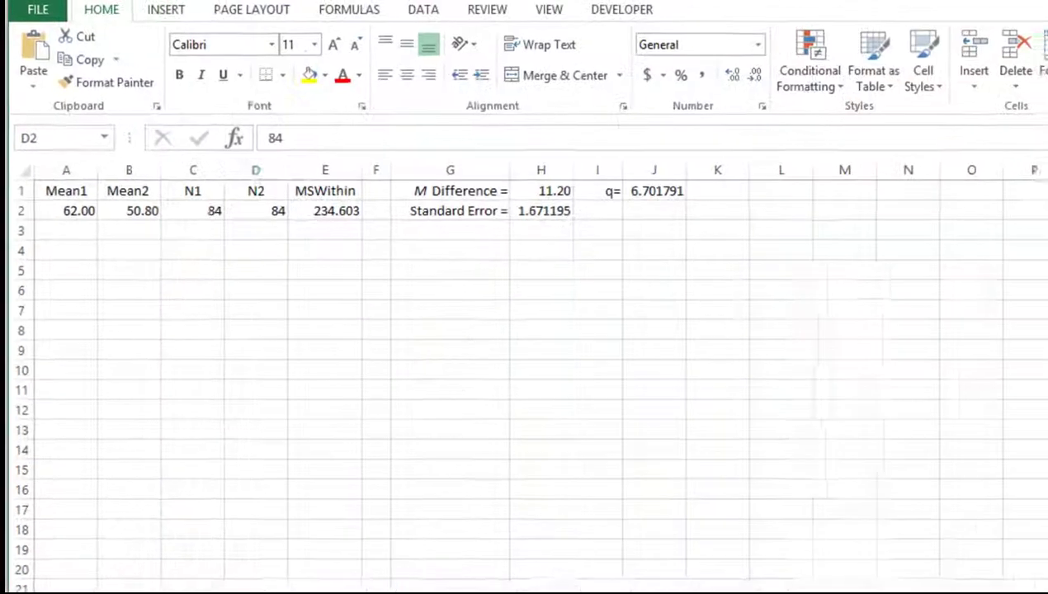
text(36)
key(Tab)
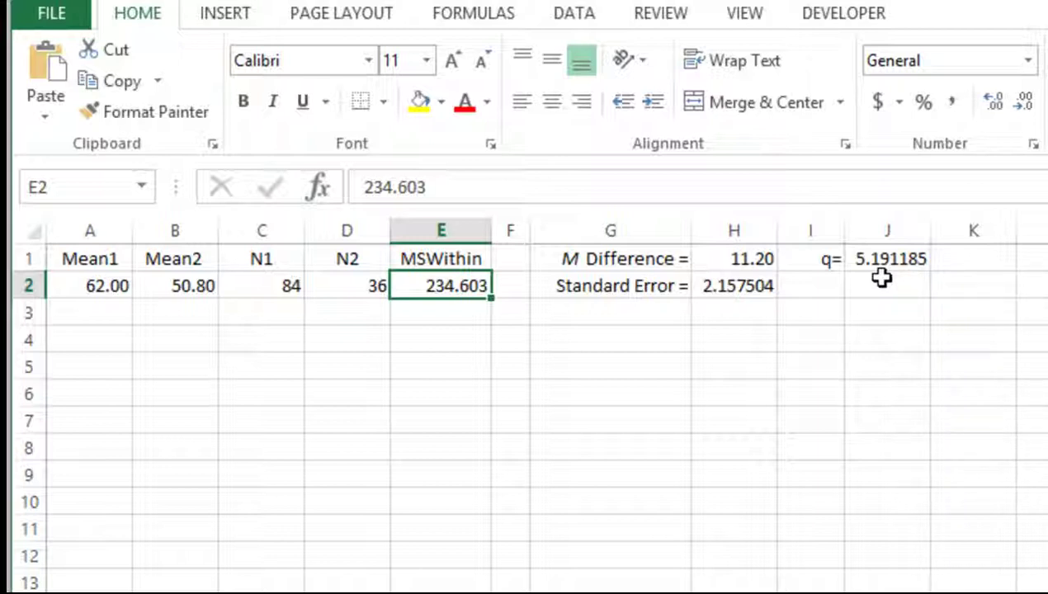
key(Right)
key(Right)
key(Right)
key(Right)
key(Right)
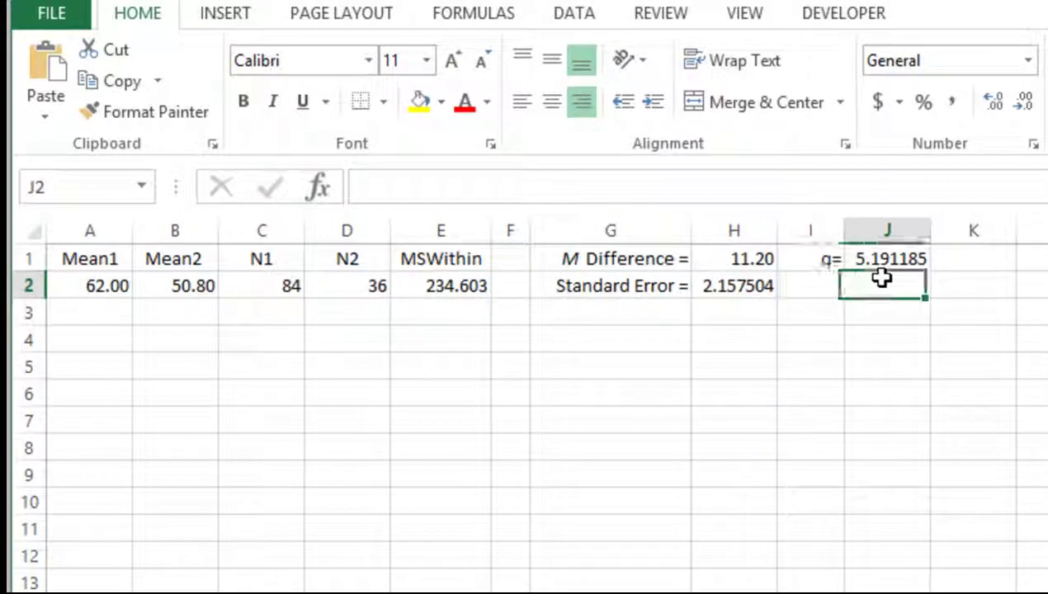
key(Up)
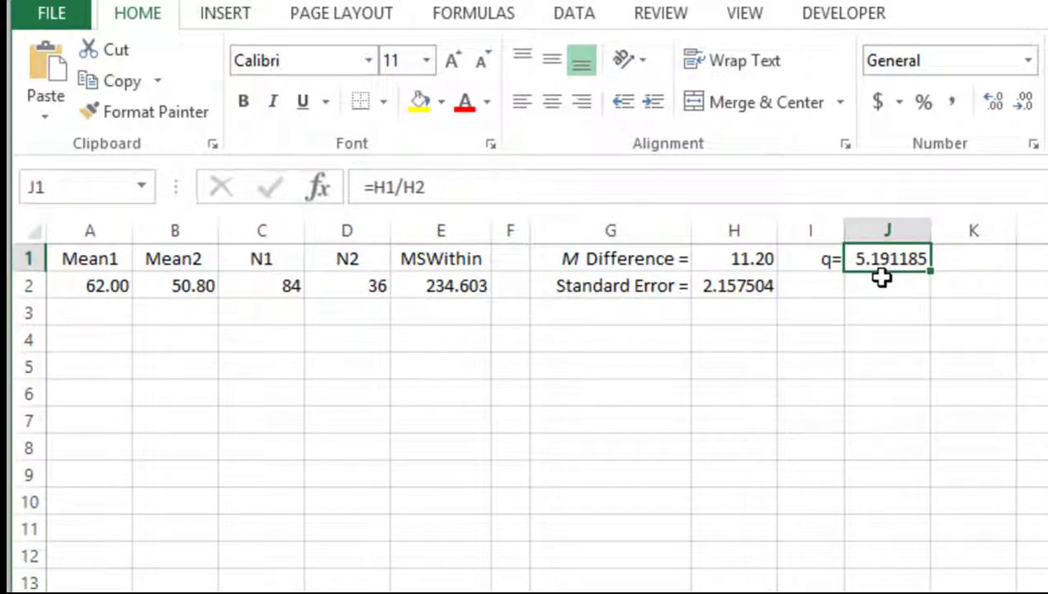
key(Left)
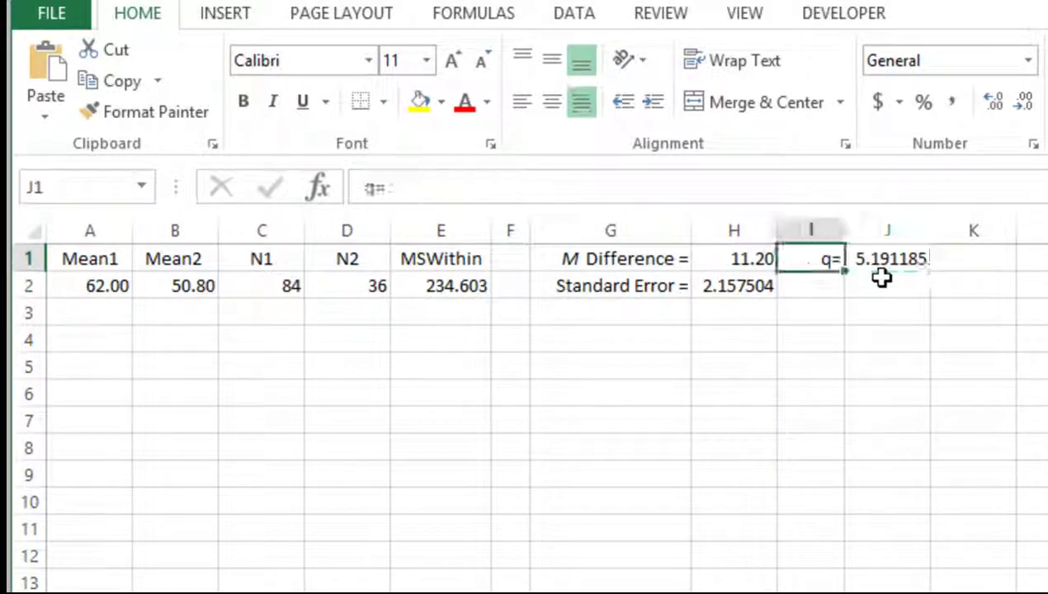
key(Right)
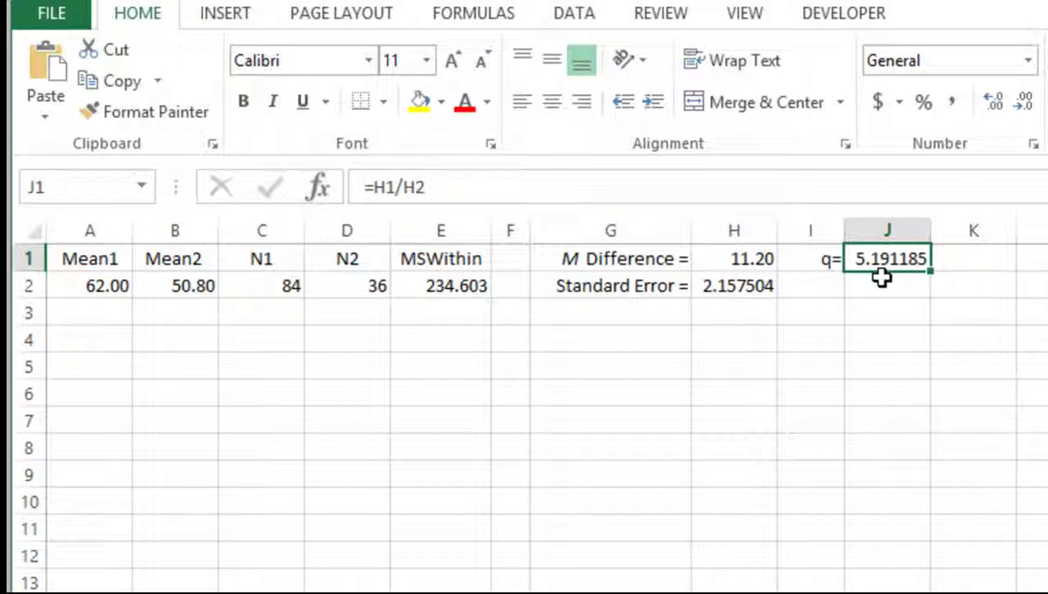
key(Left)
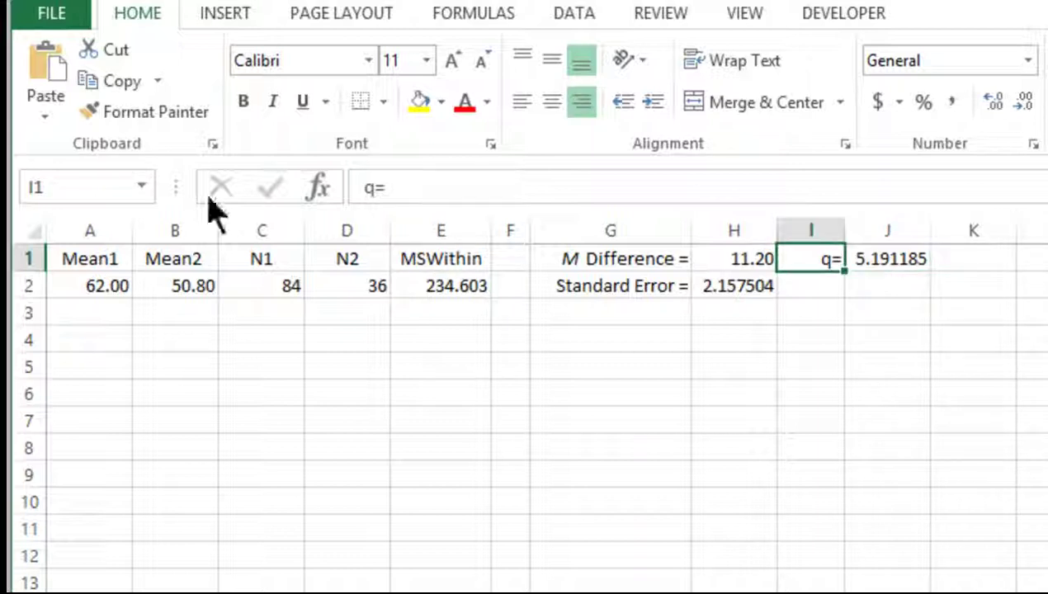
key(Left)
key(Left)
key(Left)
key(Left)
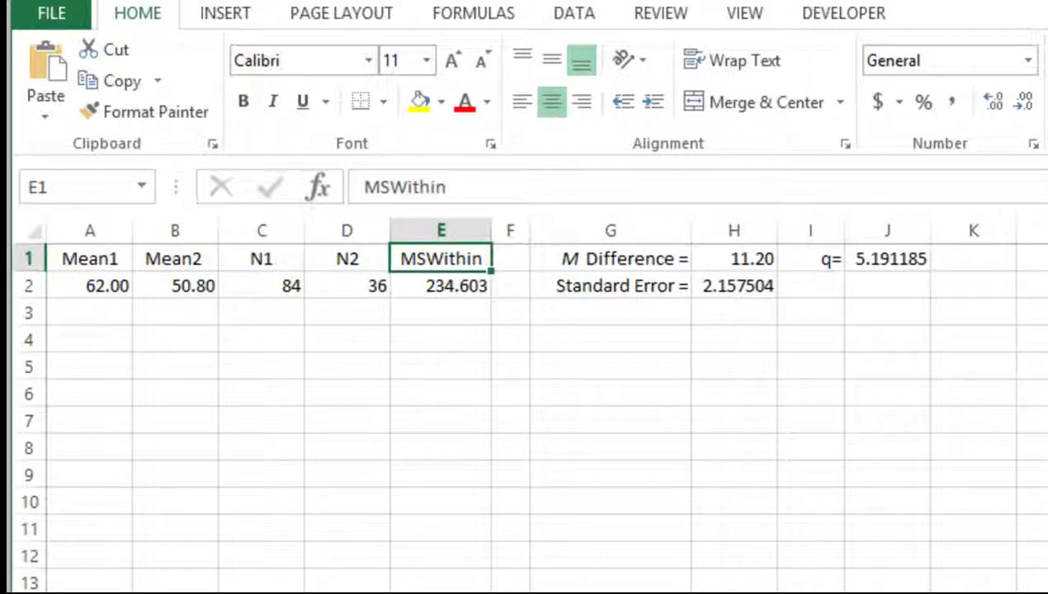